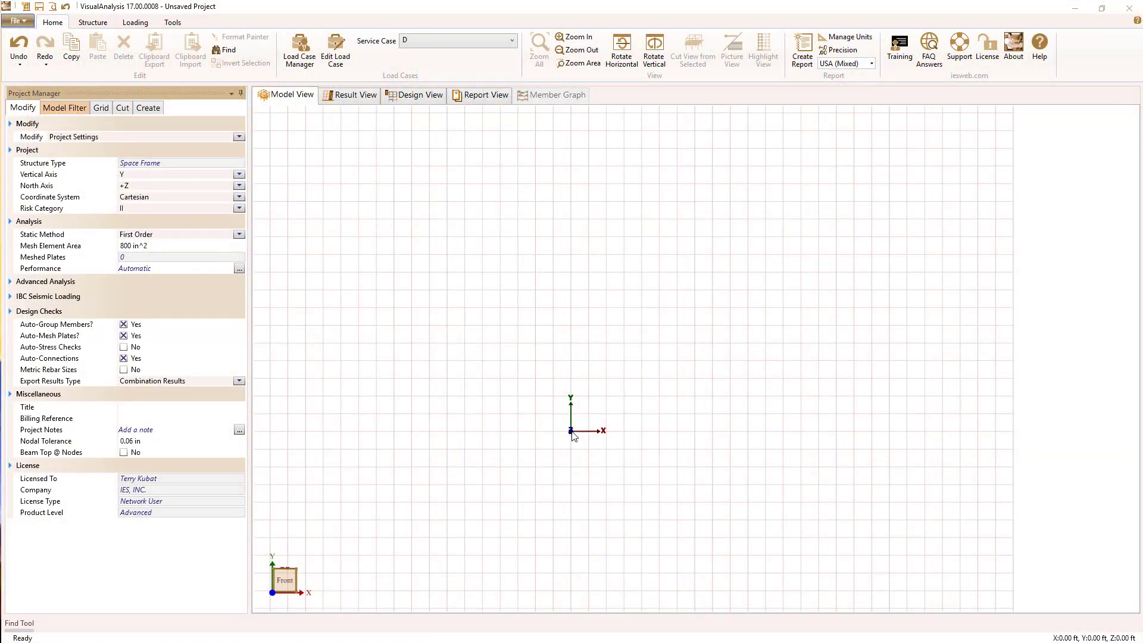
- Draw two 12 ft columns joined by a 20 ft top beam to form the portal frame
mouse_move(572, 386)
left_mouse_down()
mouse_move(567, 323)
mouse_move(554, 309)
mouse_move(582, 329)
mouse_move(748, 326)
mouse_move(748, 437)
left_mouse_up()
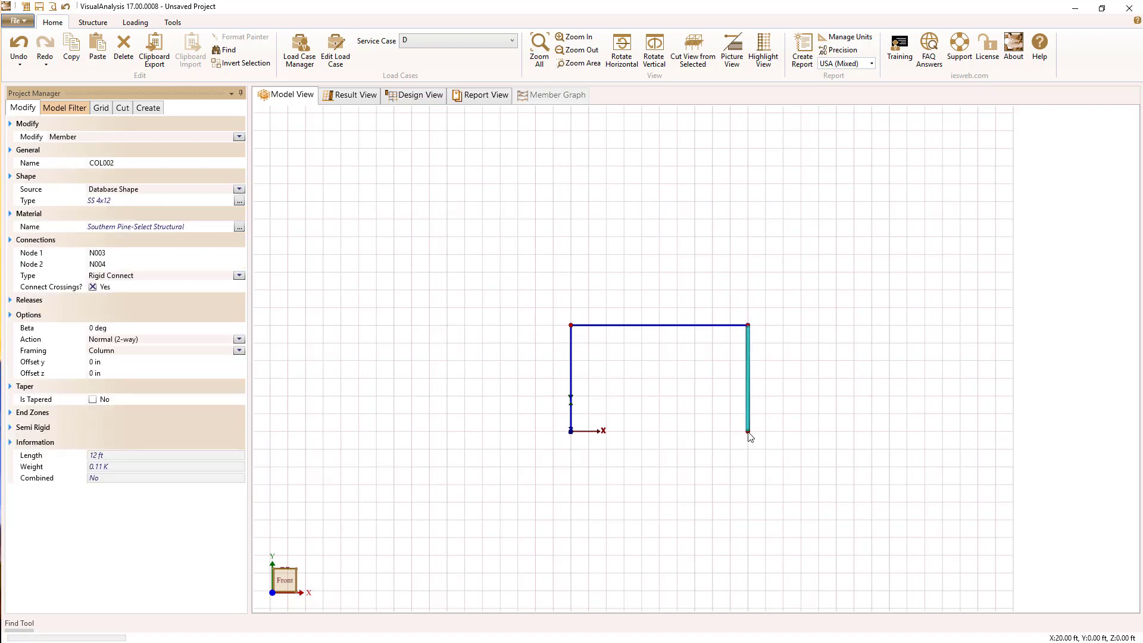
- Fit the frame in view and show member local axes through the Model Filter
left_click(546, 54)
scroll(553, 246, "down", 2)
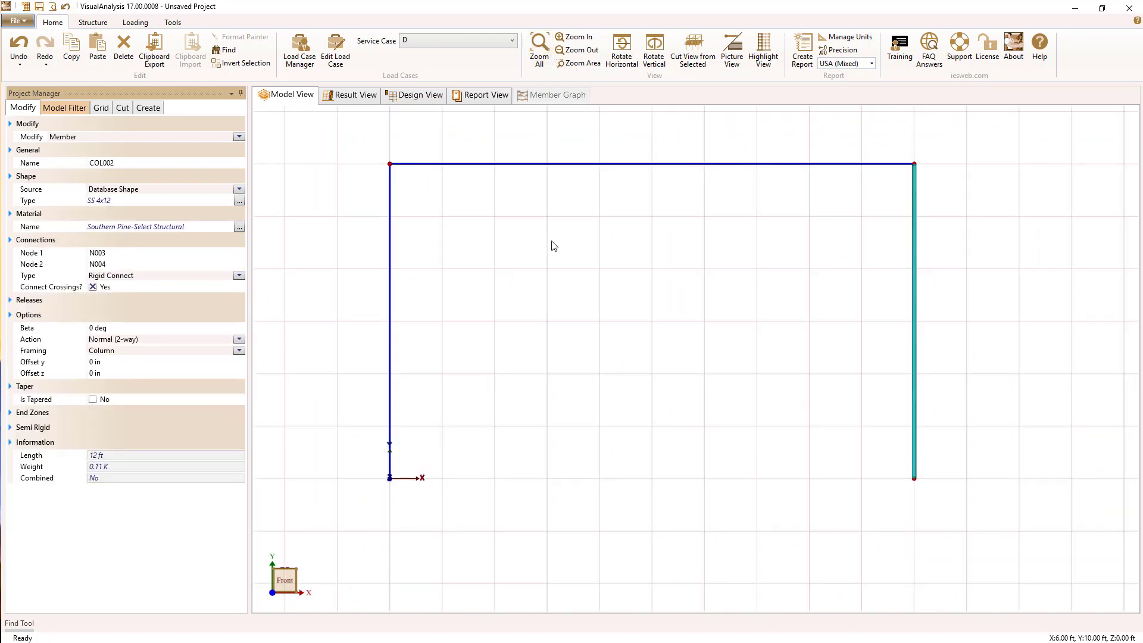
left_click(79, 111)
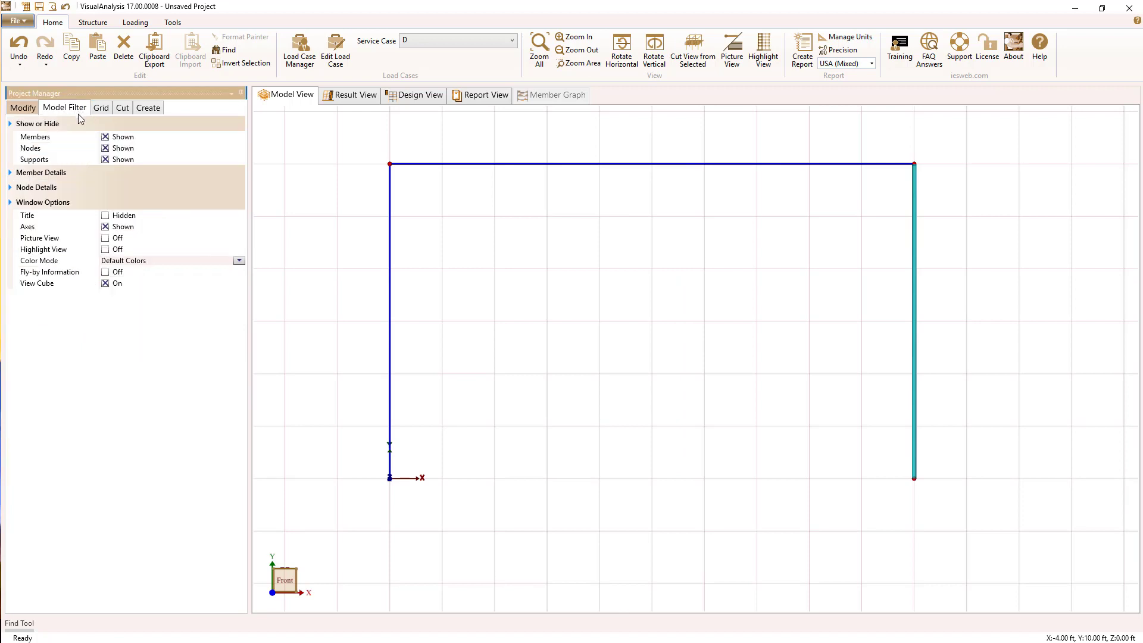
left_click(11, 173)
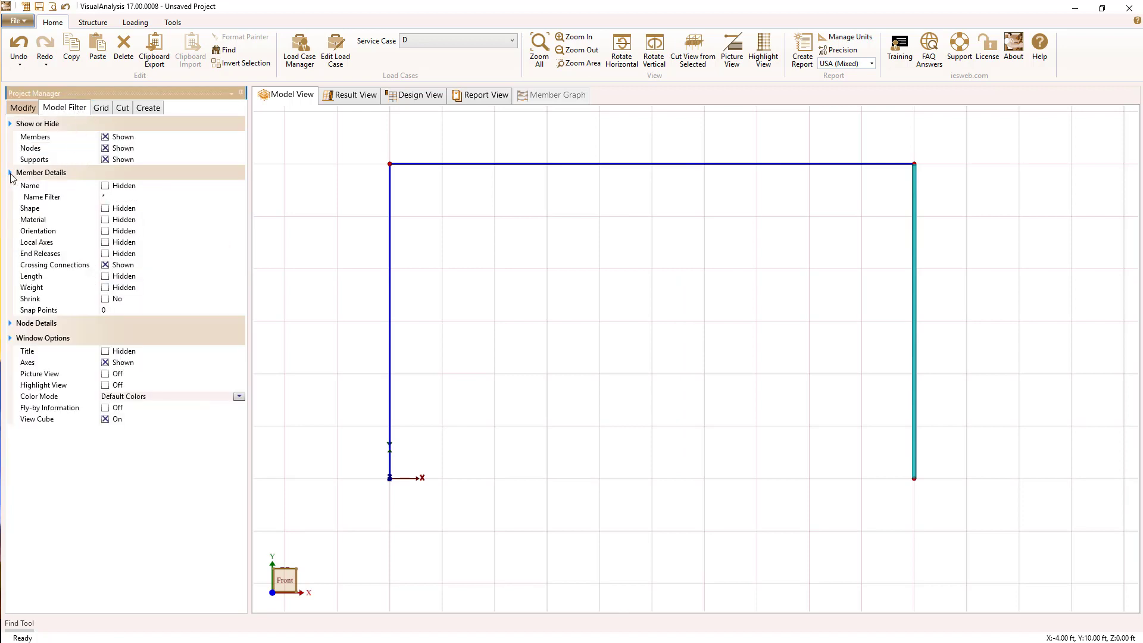
left_click(105, 242)
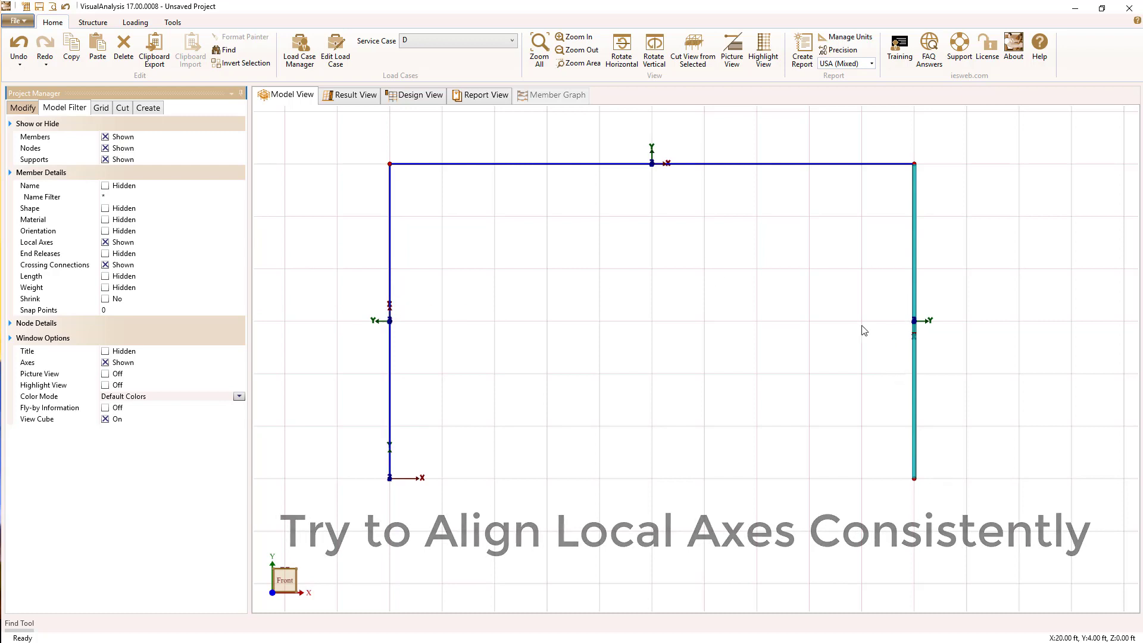
- Undo and redraw the right column bottom-up to match COL001's axes, then hide local axes
left_click(19, 48)
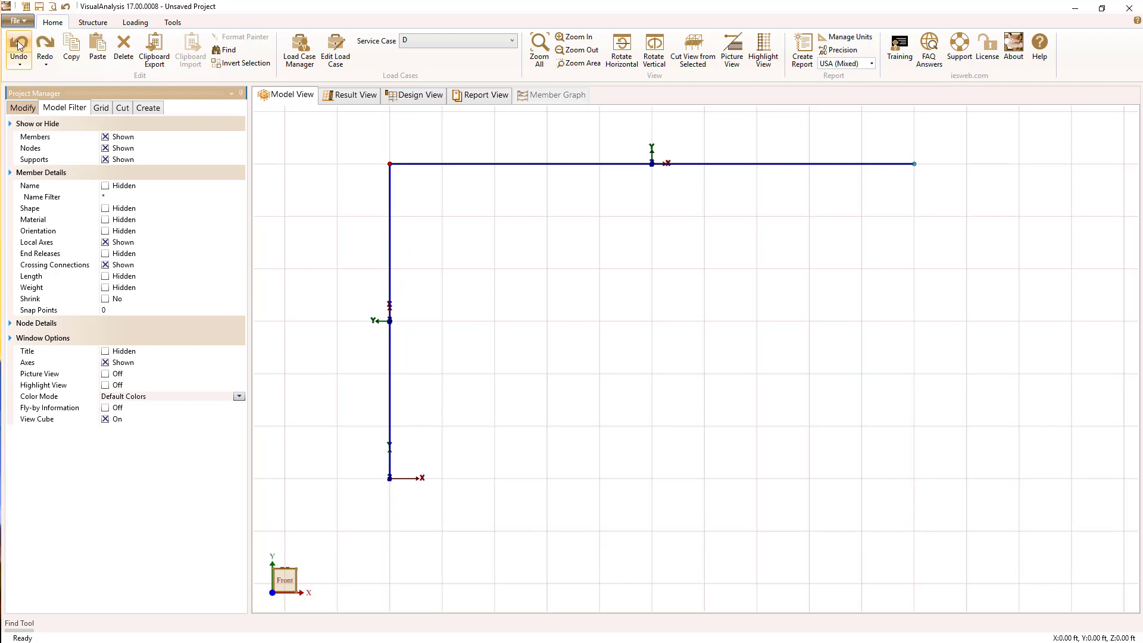
left_click_drag(917, 483, 916, 173)
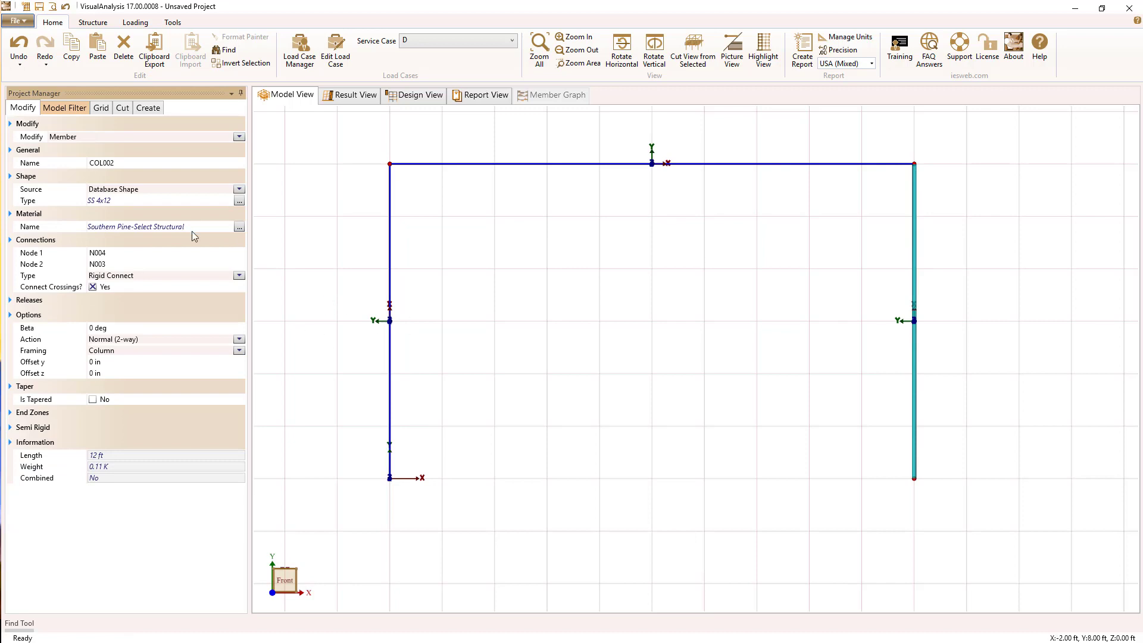
left_click(70, 109)
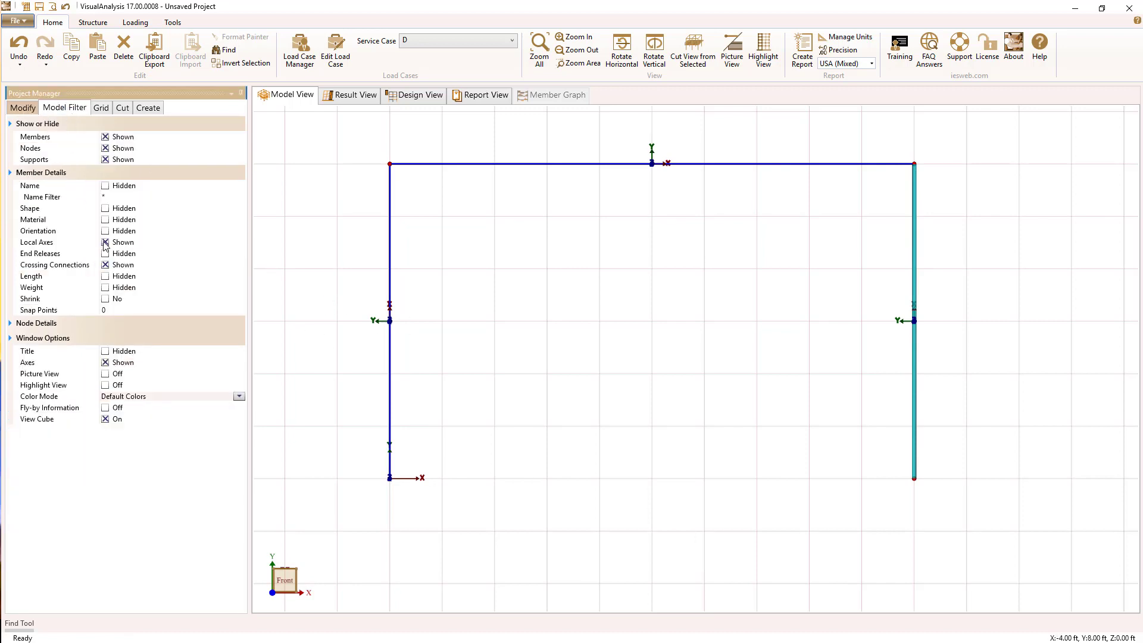
left_click(105, 243)
- Give both column base nodes pinned supports, fixed in DX, DY and DZ
left_click(390, 479)
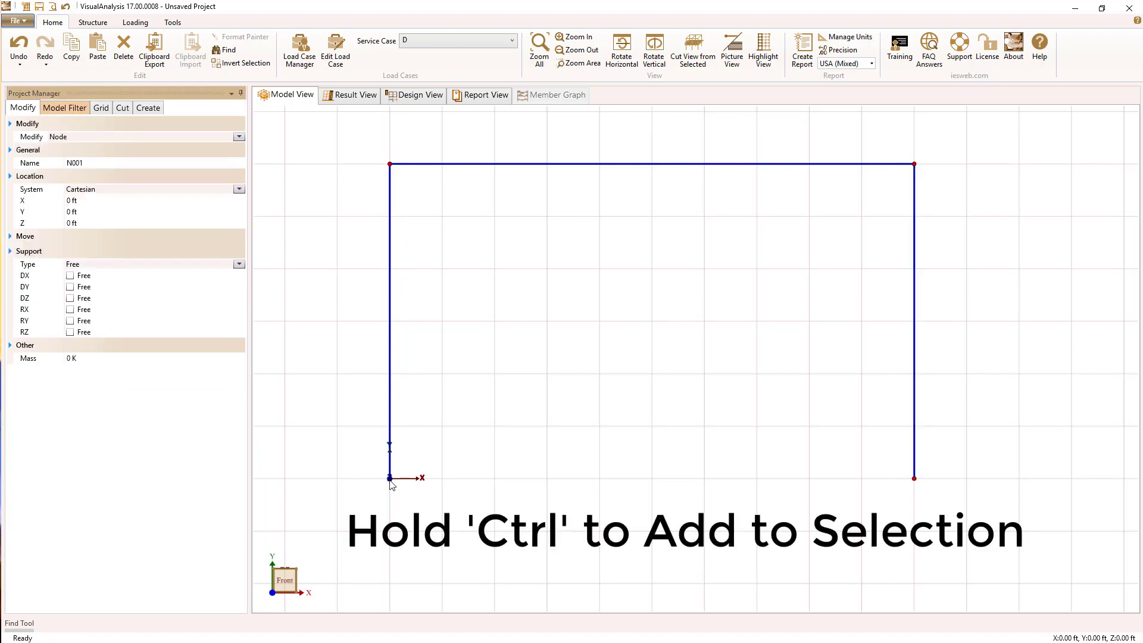
left_click(914, 479, "ctrl")
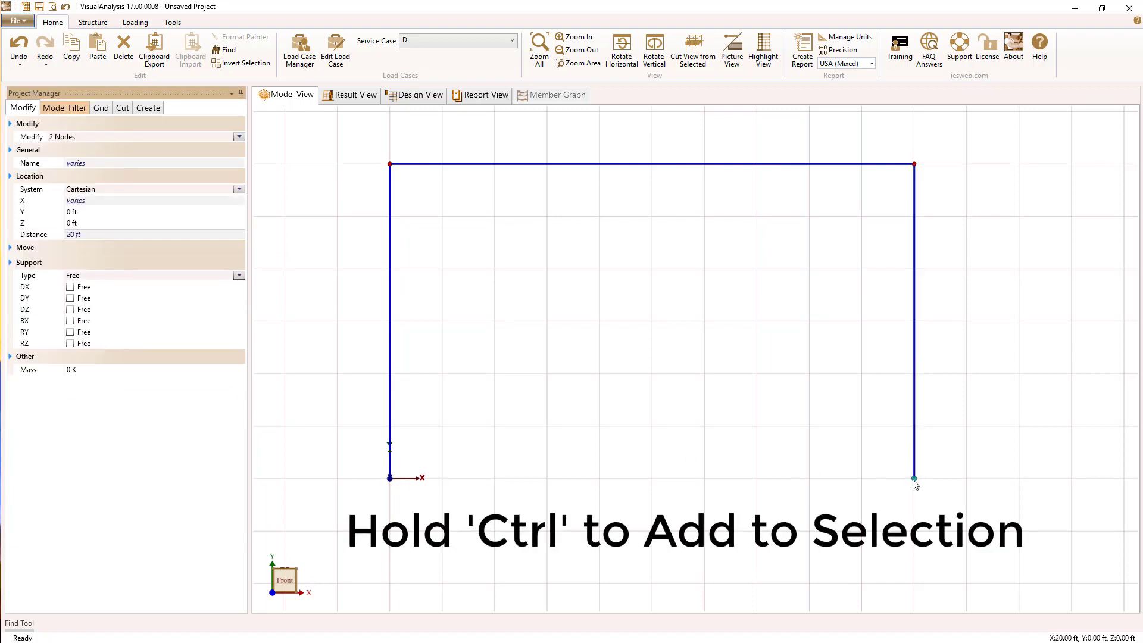
left_click(238, 276)
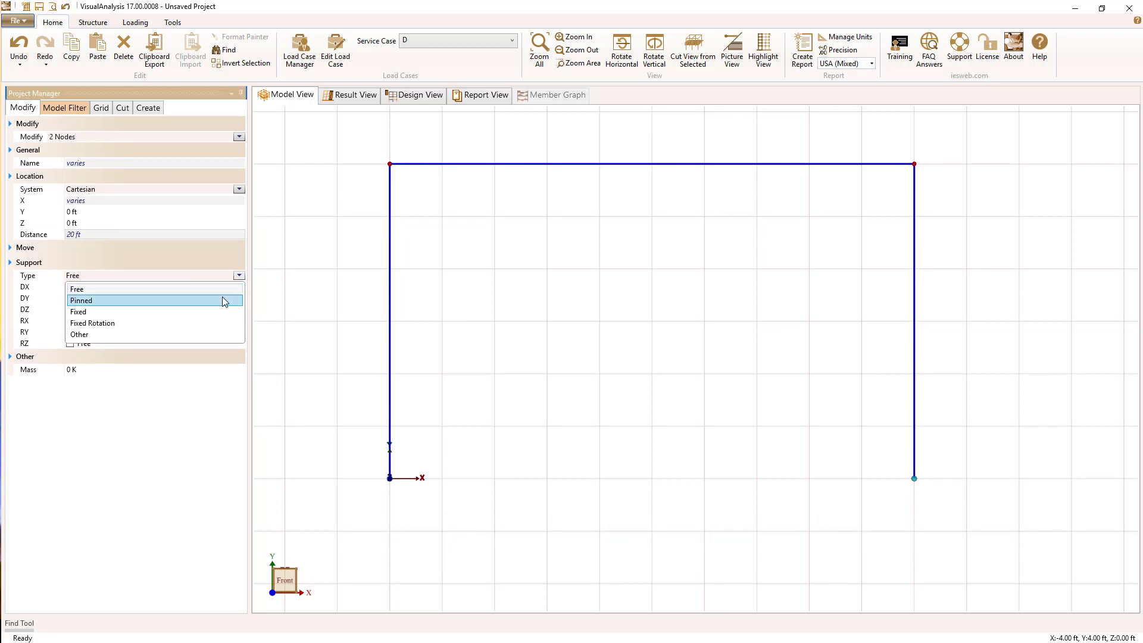
left_click(222, 298)
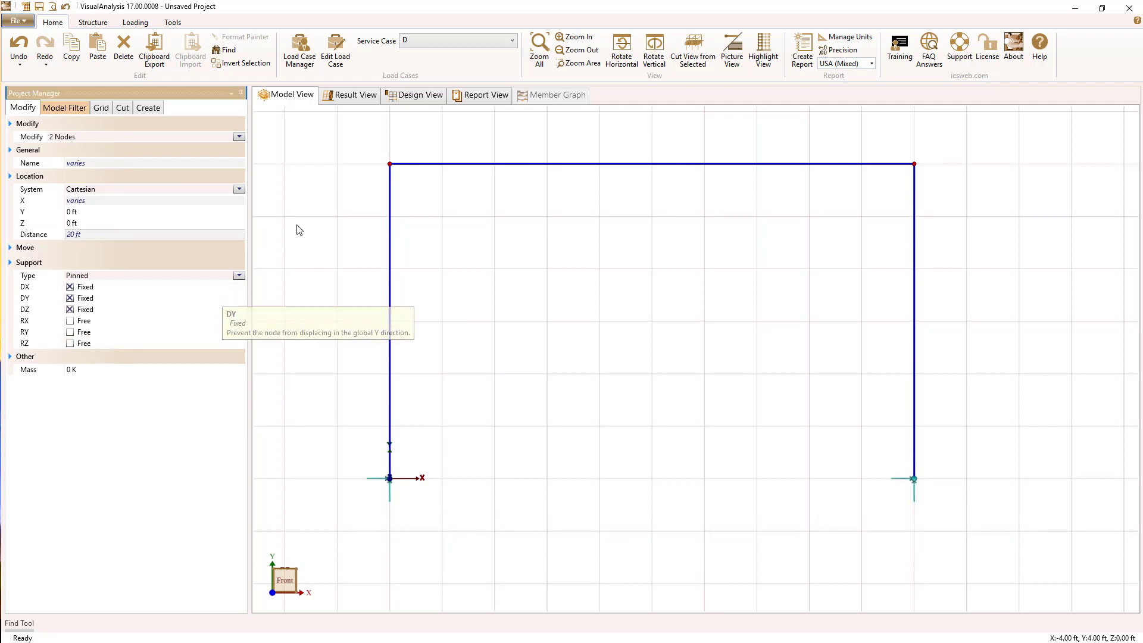
left_click(415, 170)
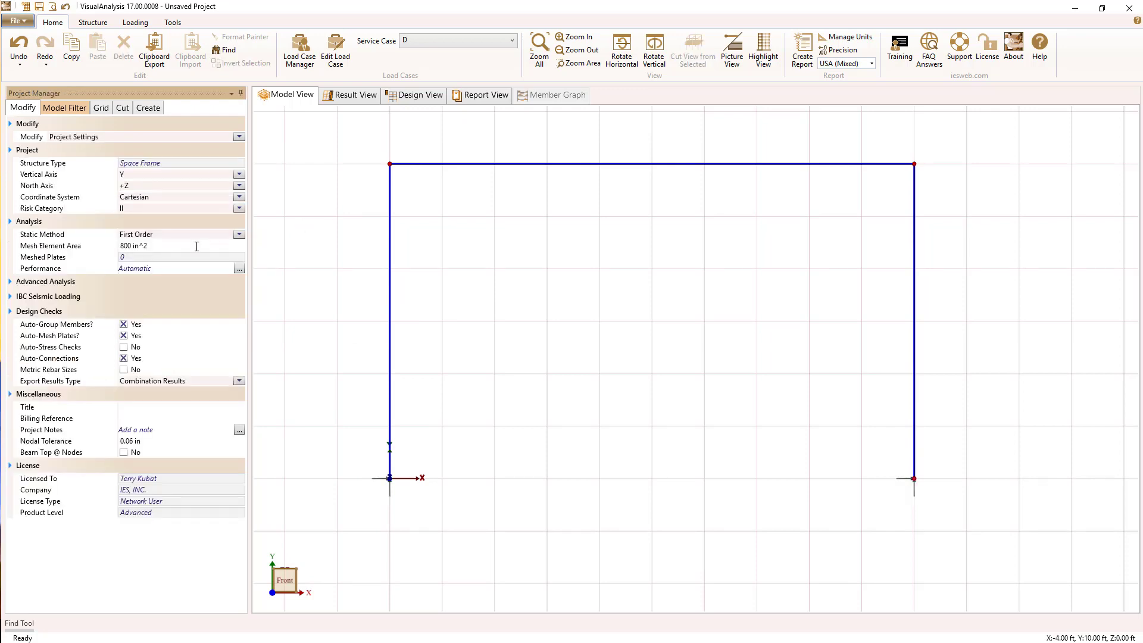
- Inspect the top beam, turn on Picture View, and select both columns
left_click(410, 166)
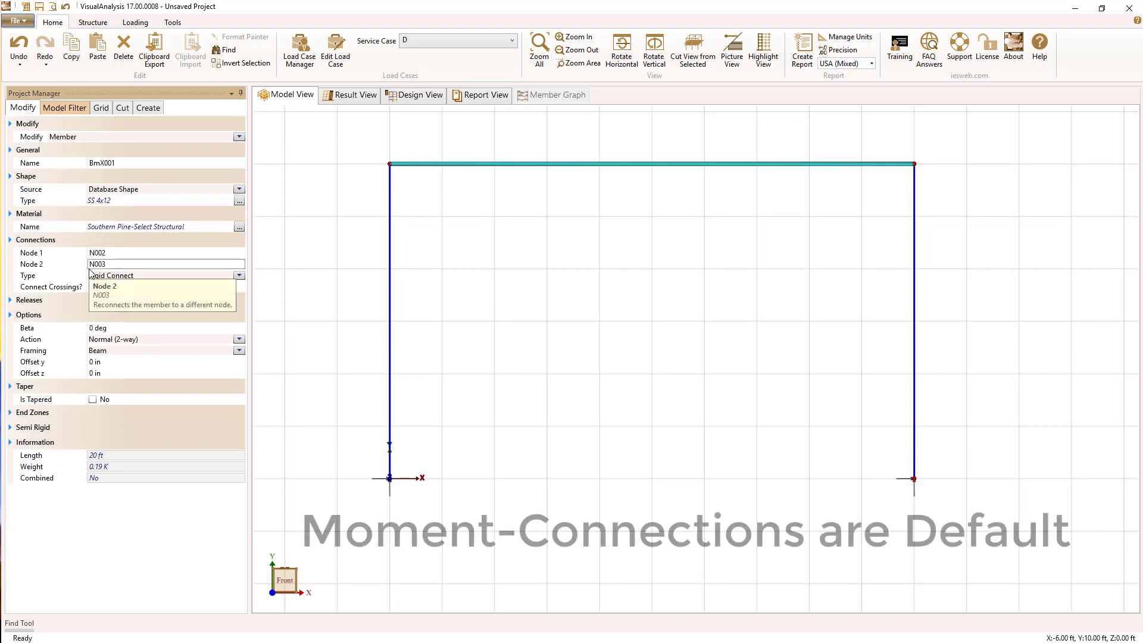
left_click(456, 206)
left_click(731, 53)
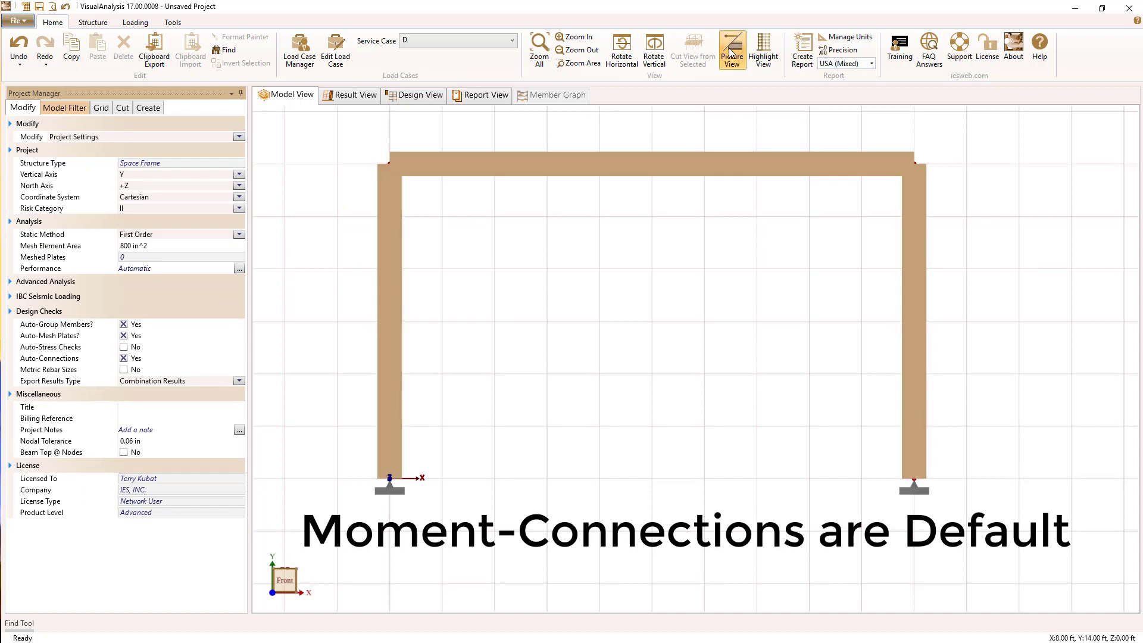
left_click(399, 249)
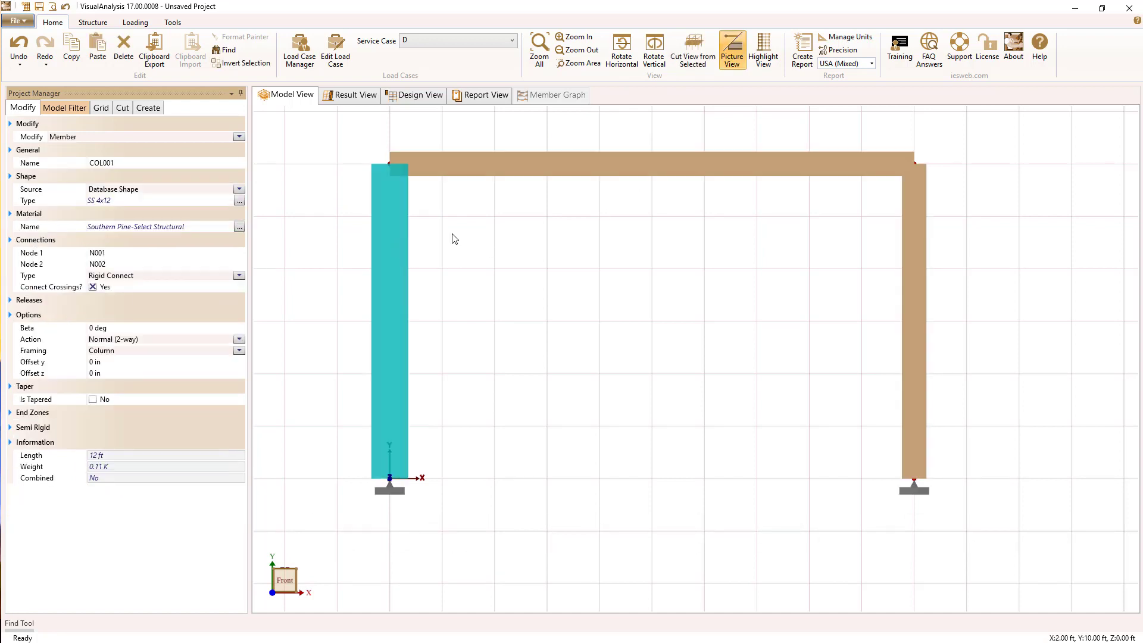
left_click(908, 230, "ctrl")
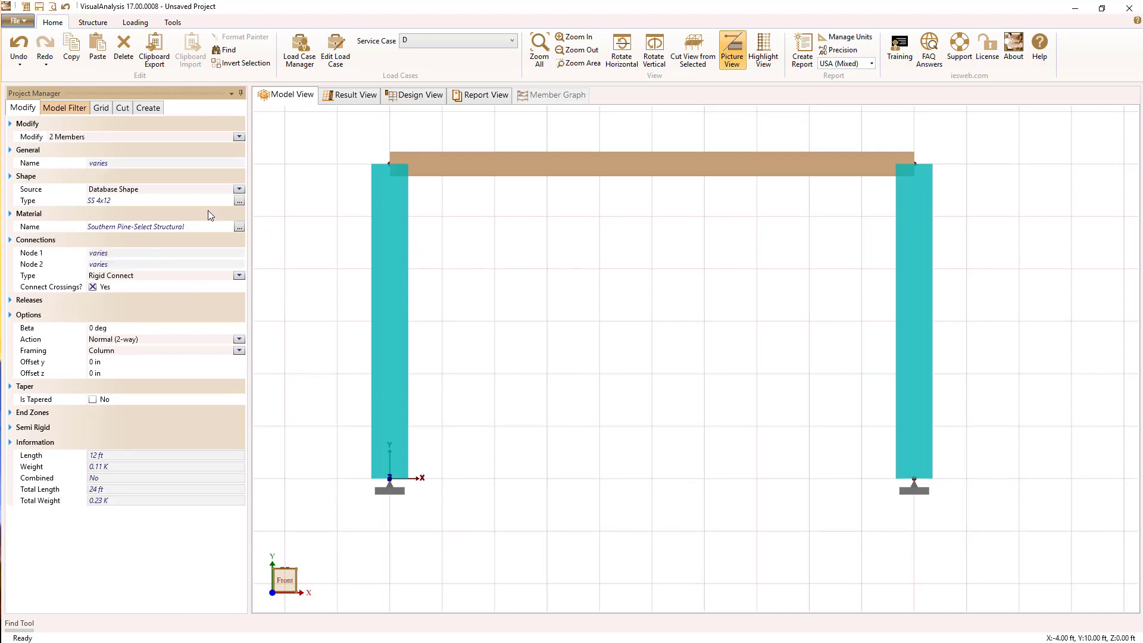
- Assign the AISC Steel W14X48 shape to both columns
left_click(238, 202)
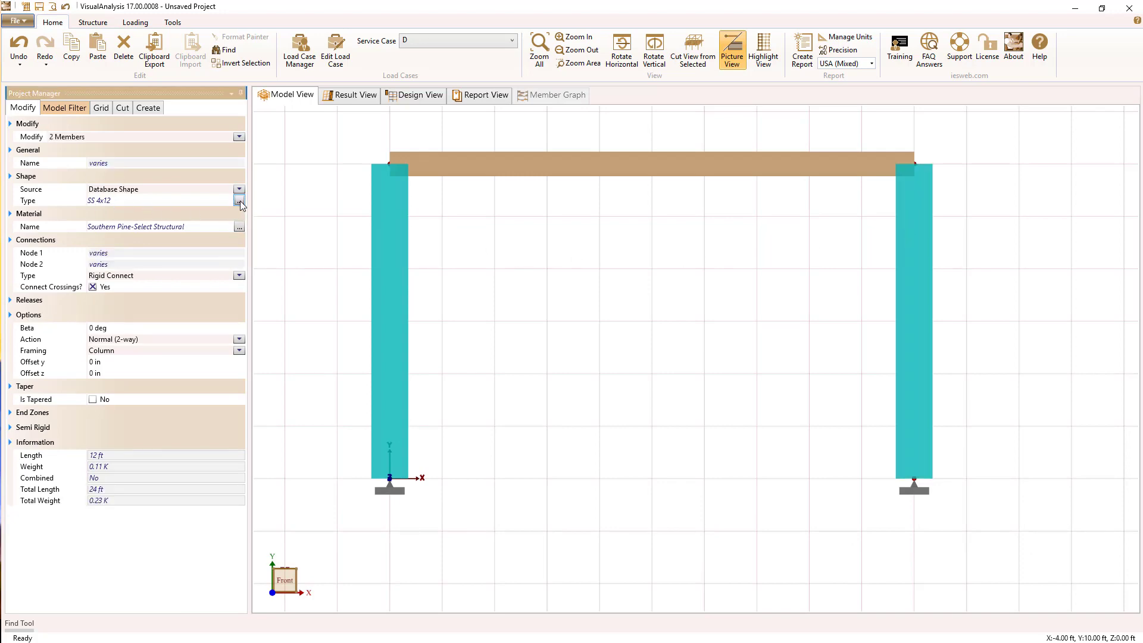
left_click(325, 168)
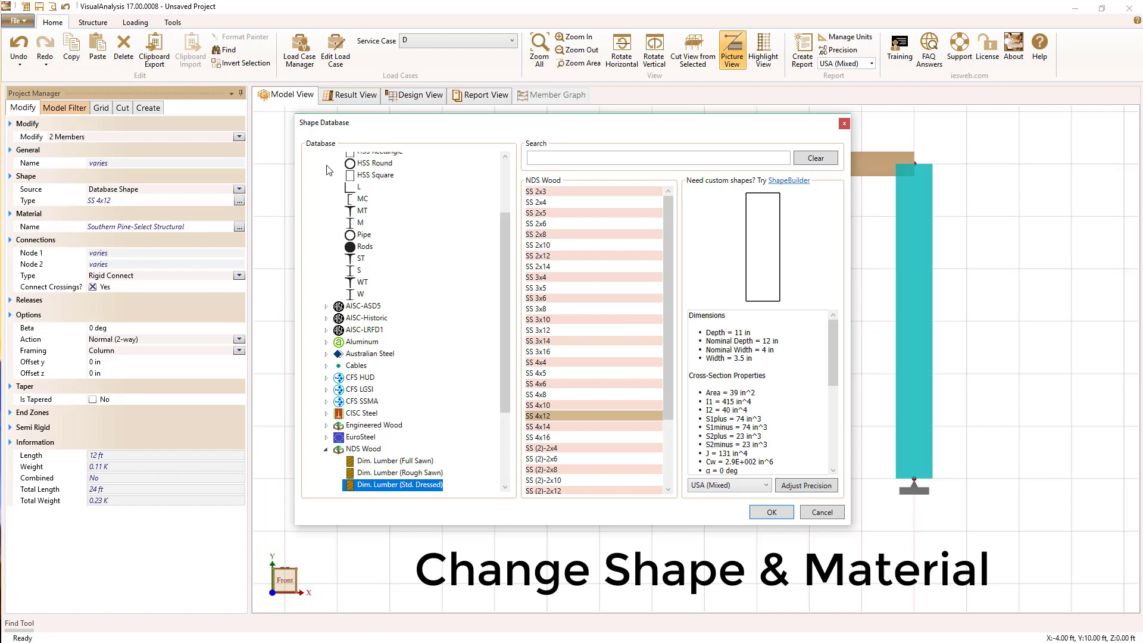
left_click(360, 295)
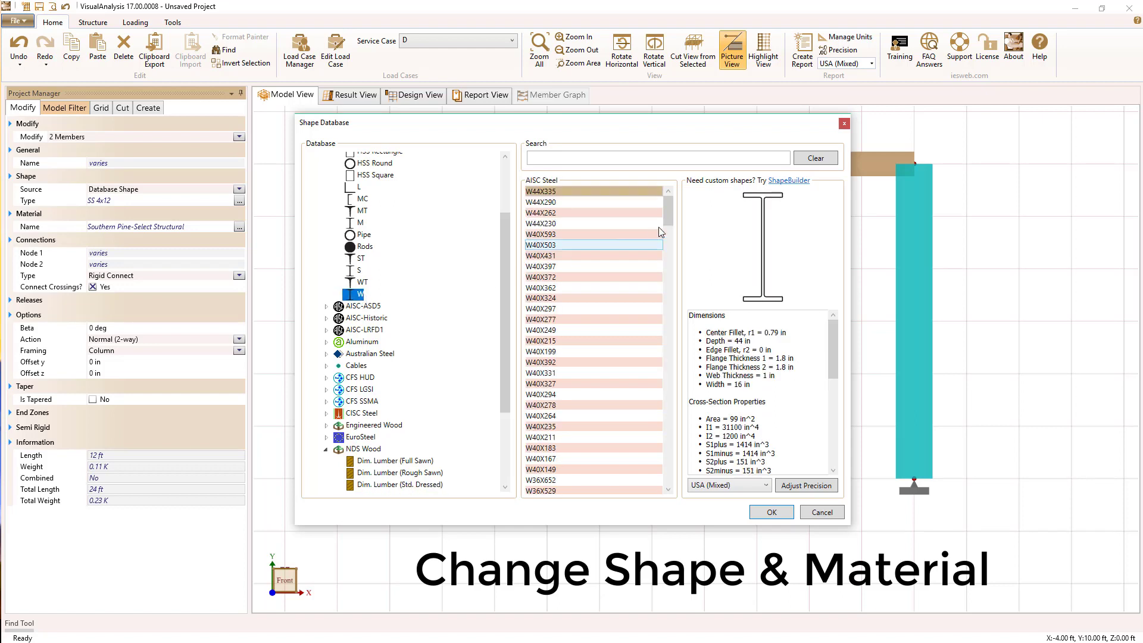
left_click(669, 262)
left_click_drag(669, 250, 661, 409)
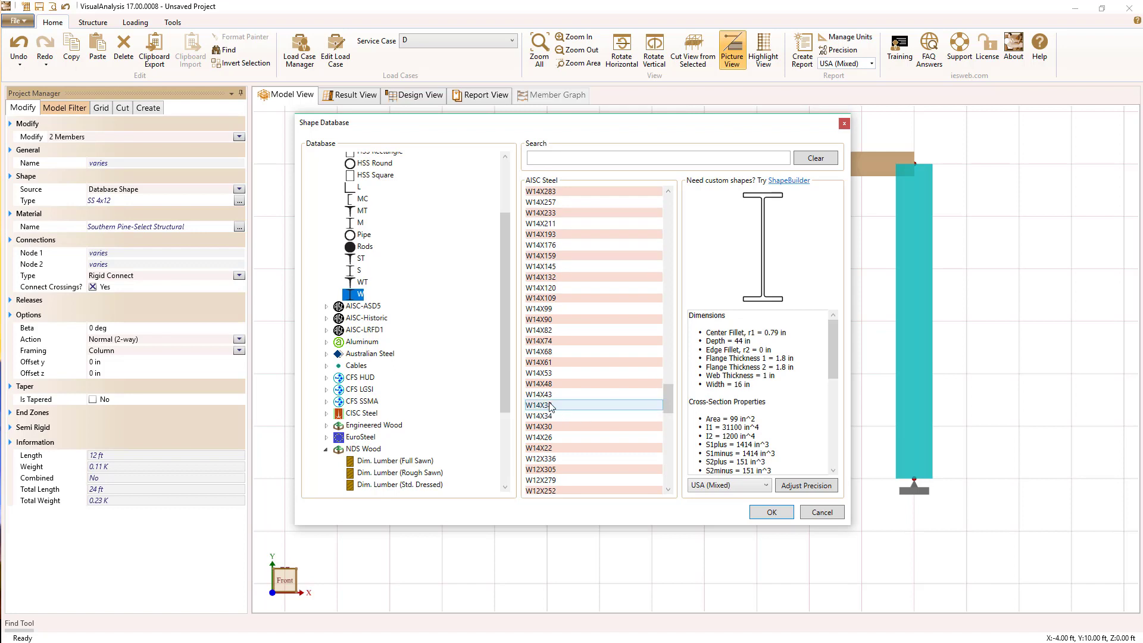
left_click(546, 386)
left_click(770, 512)
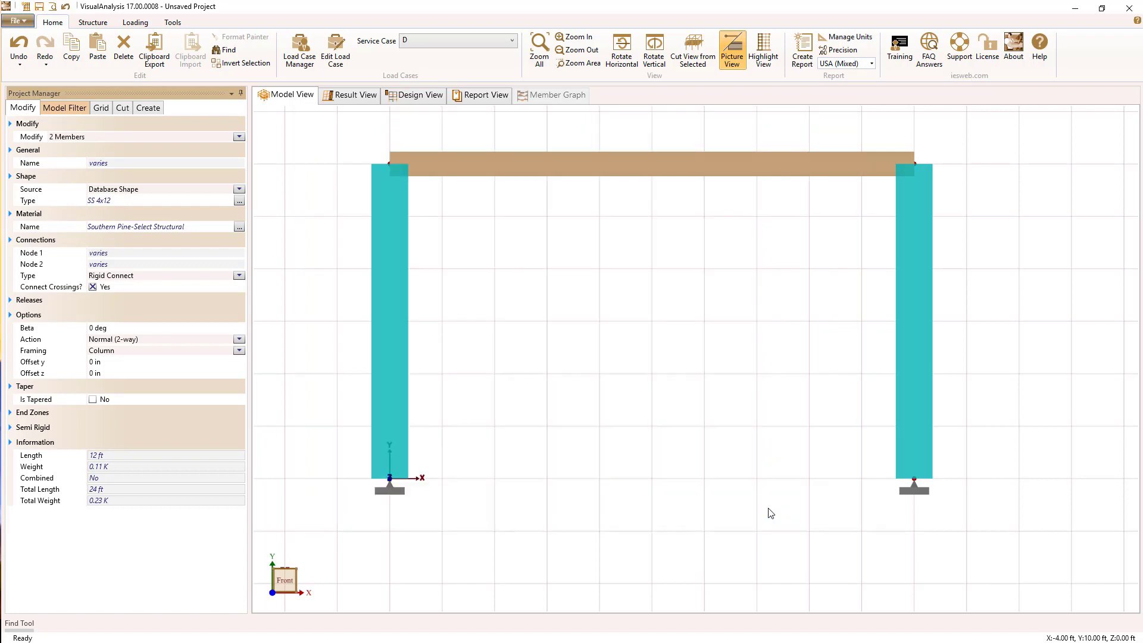
- Assign the AISC Steel W18X50 shape to beam BmX001
left_click(532, 165)
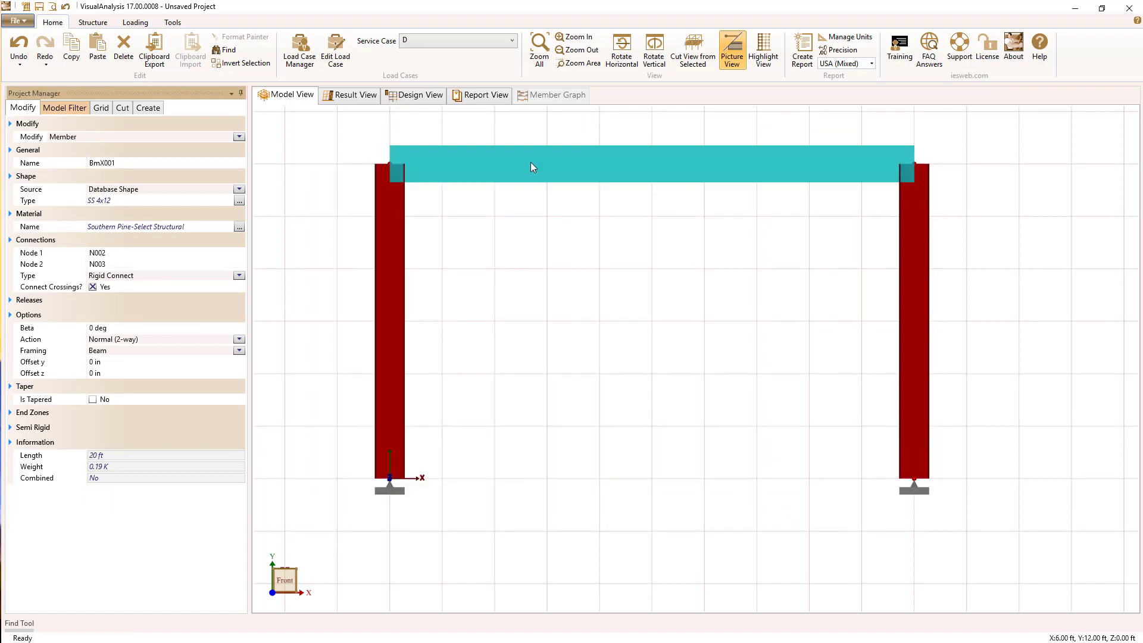
left_click(238, 201)
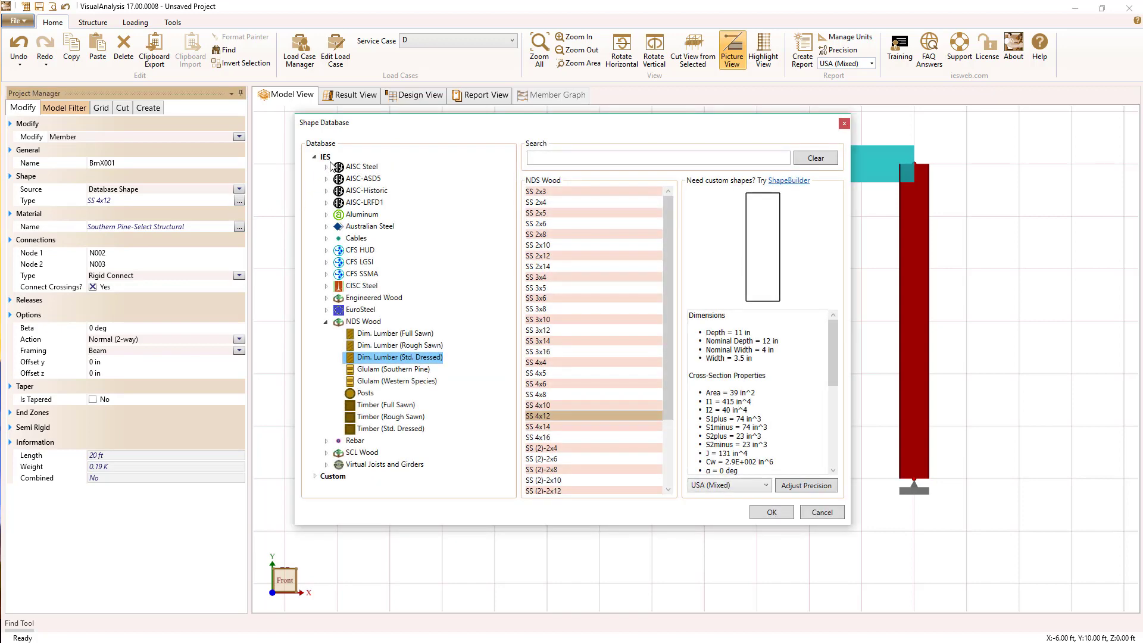
left_click(326, 167)
left_click(359, 294)
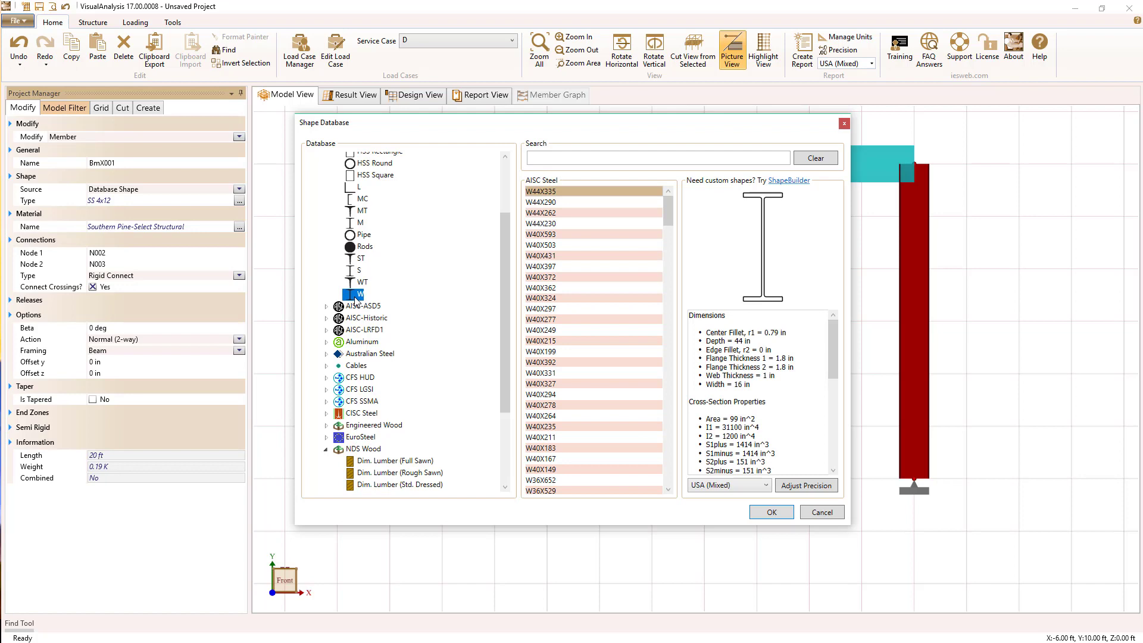
left_click_drag(670, 206, 658, 356)
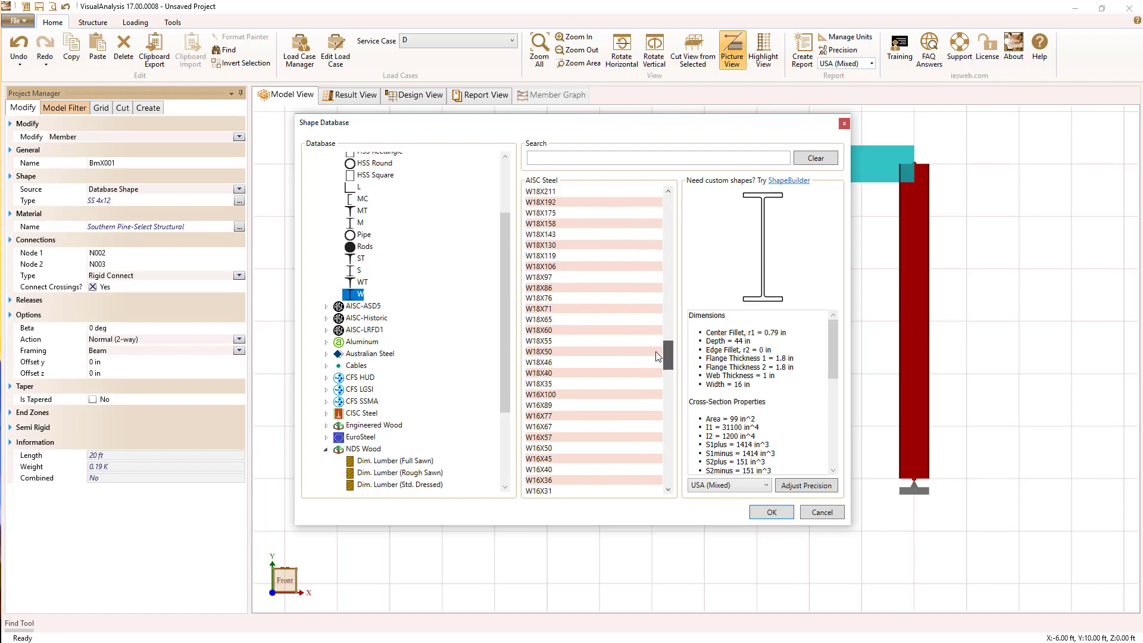
left_click(565, 354)
left_click(767, 512)
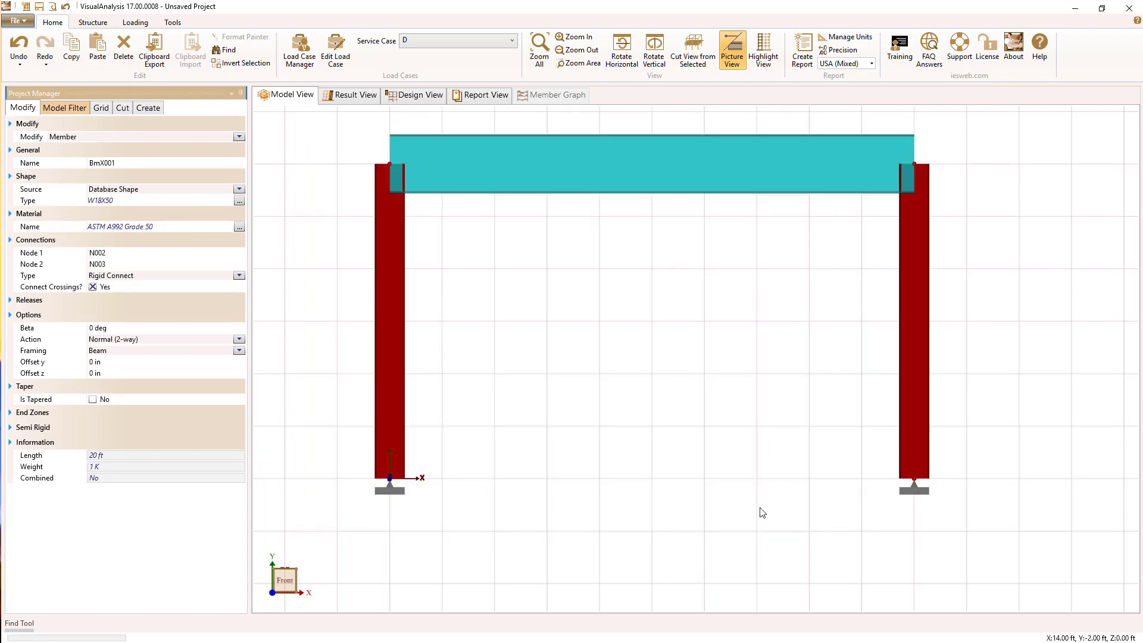
- Check the beam's material is ASTM A992 Grade 50, closing the Material Database unchanged
left_click(596, 224)
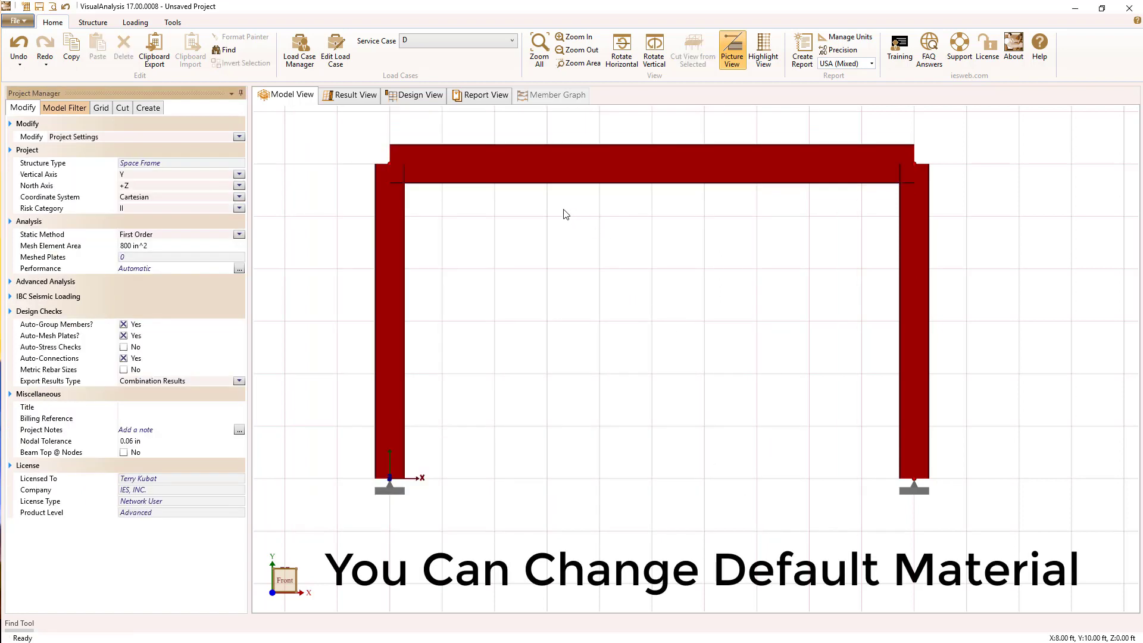
left_click(466, 172)
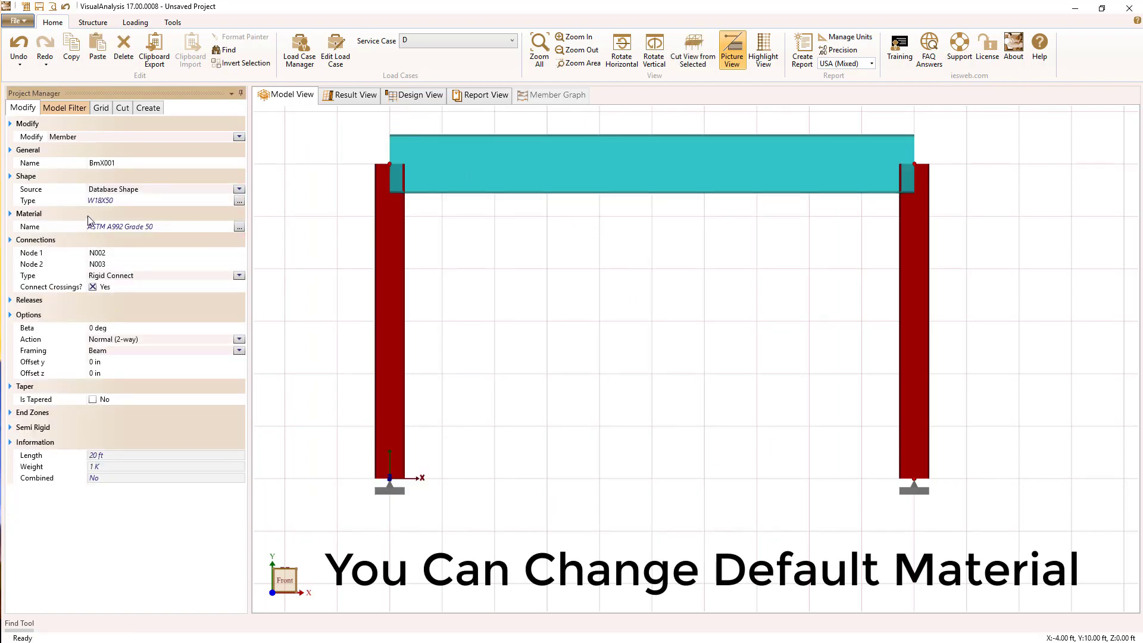
left_click(239, 226)
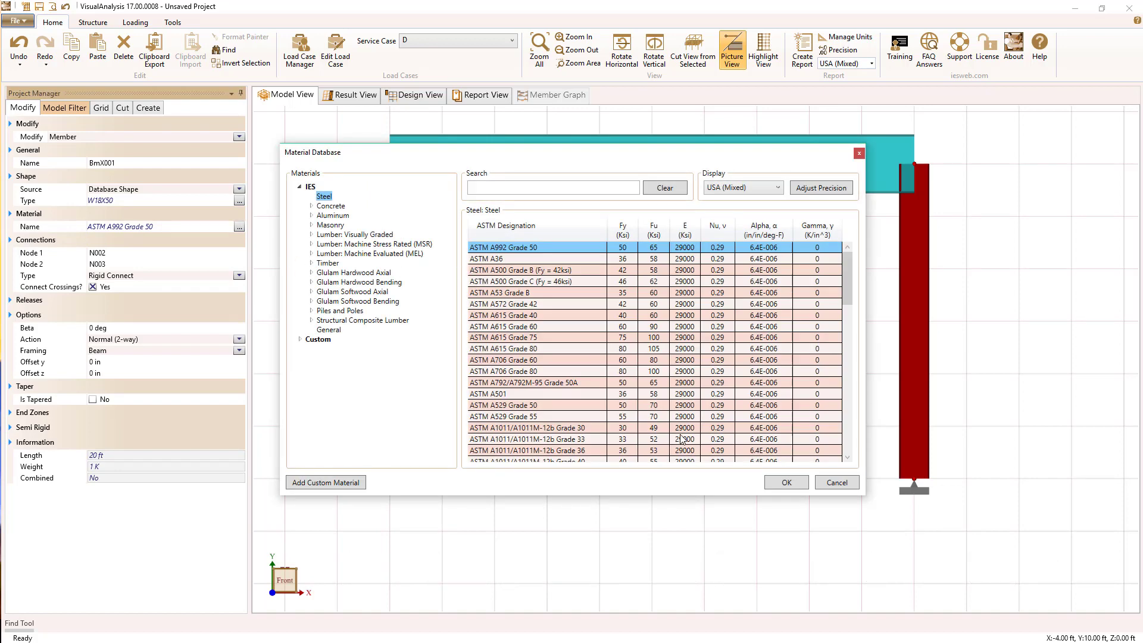
left_click(836, 483)
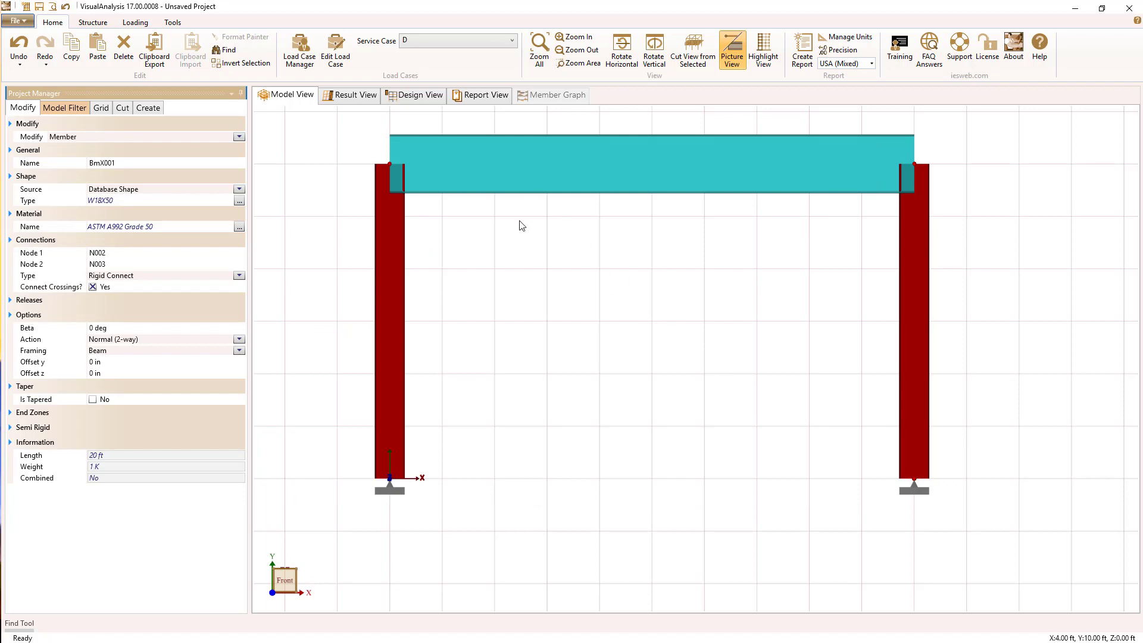
left_click(488, 214)
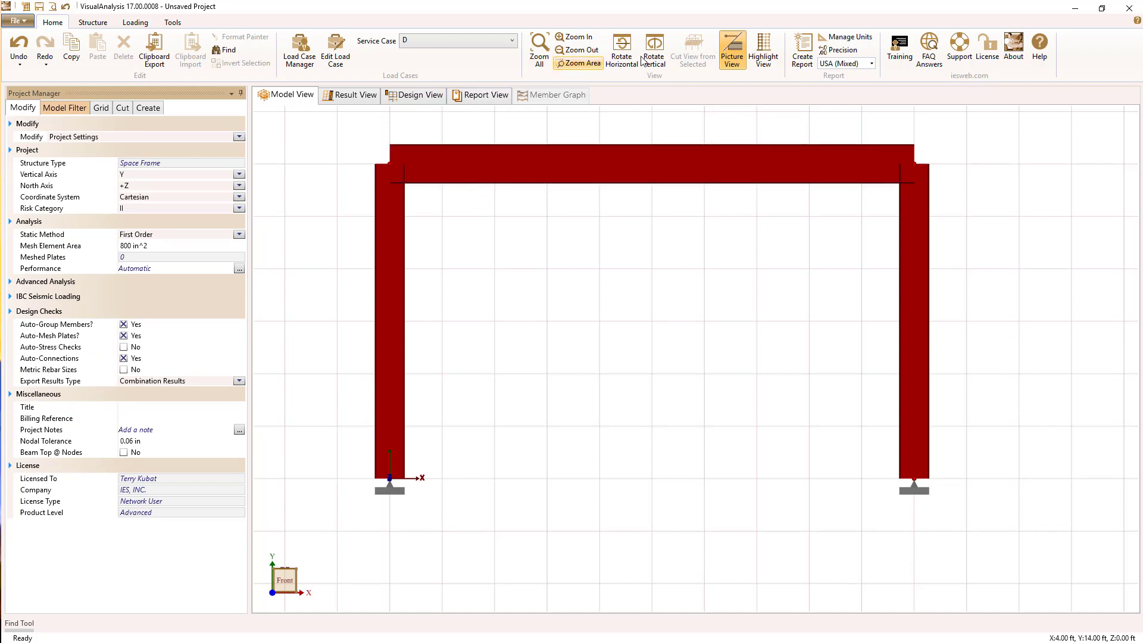
- Turn off Picture View and select the top beam
left_click(732, 50)
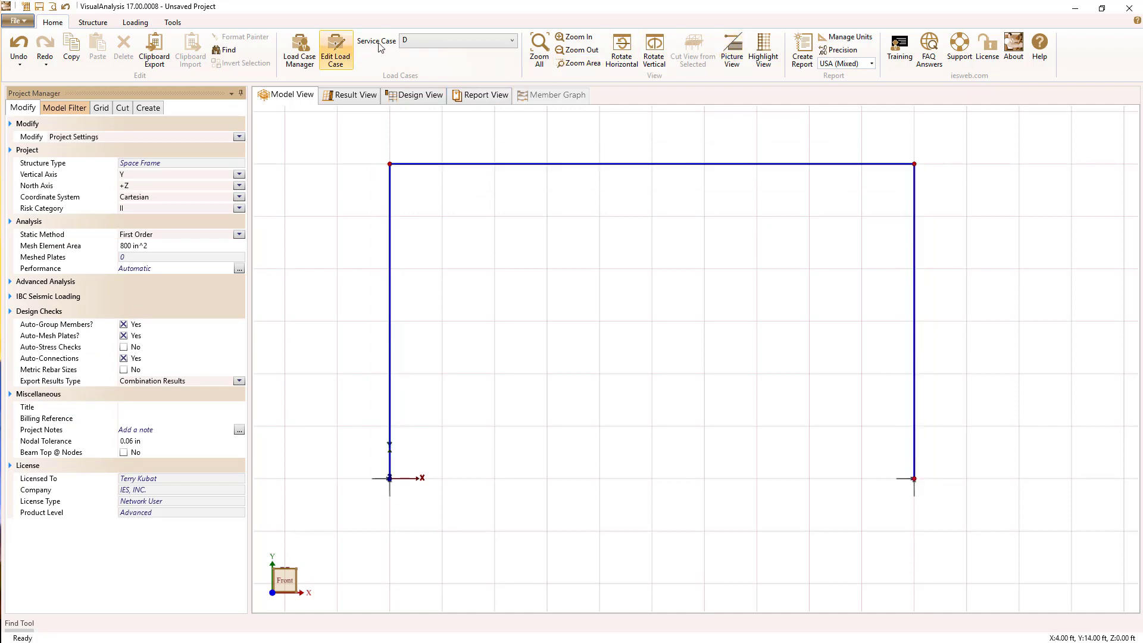
left_click(421, 39)
left_click(420, 38)
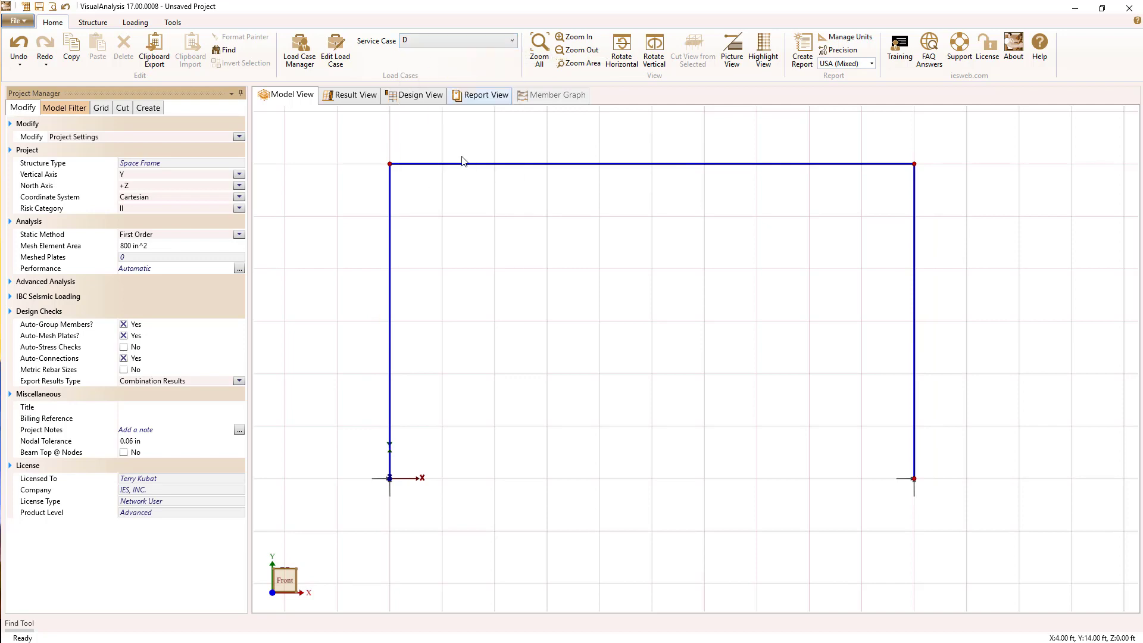
left_click(465, 168)
- Apply a uniform -0.2 K/ft dead load across beam BmX001 in load case D
right_click(466, 170)
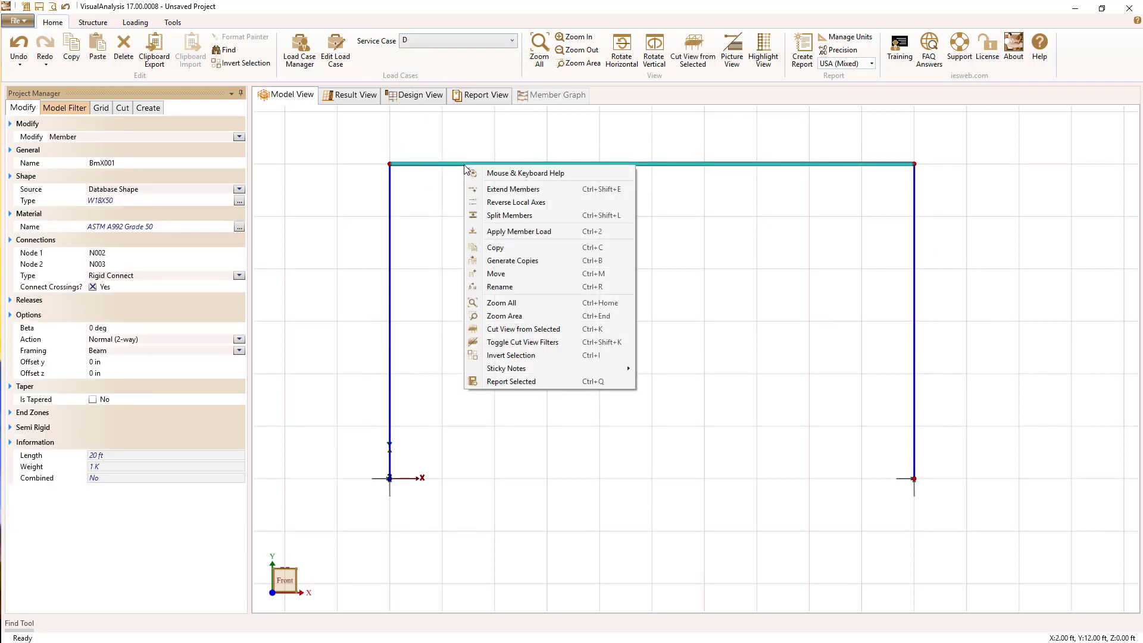
left_click(510, 233)
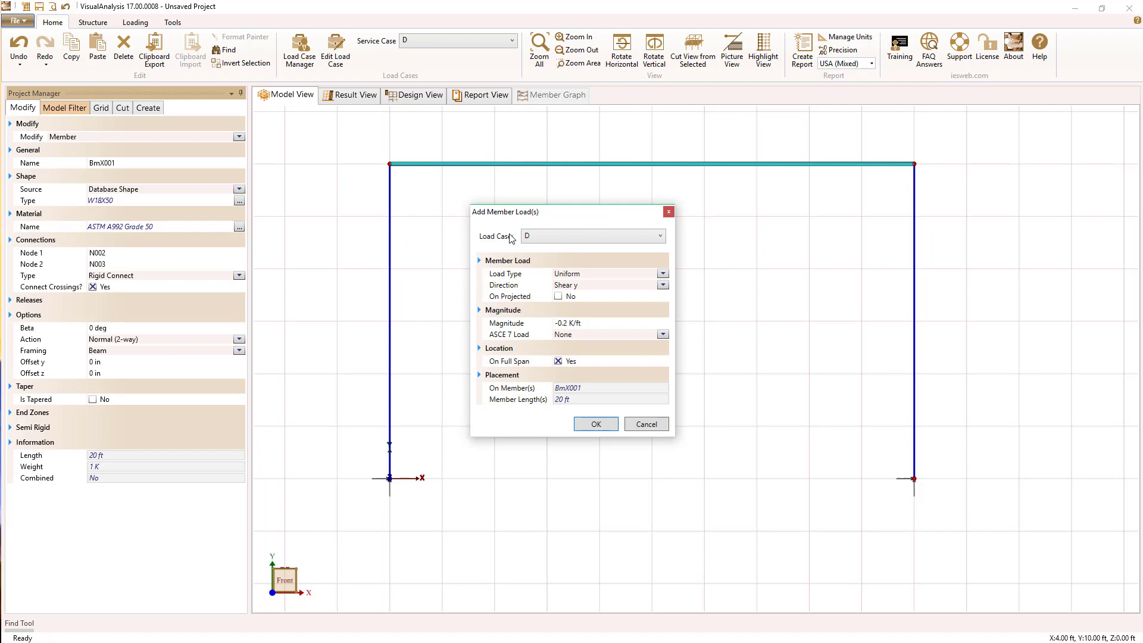
left_click(588, 322)
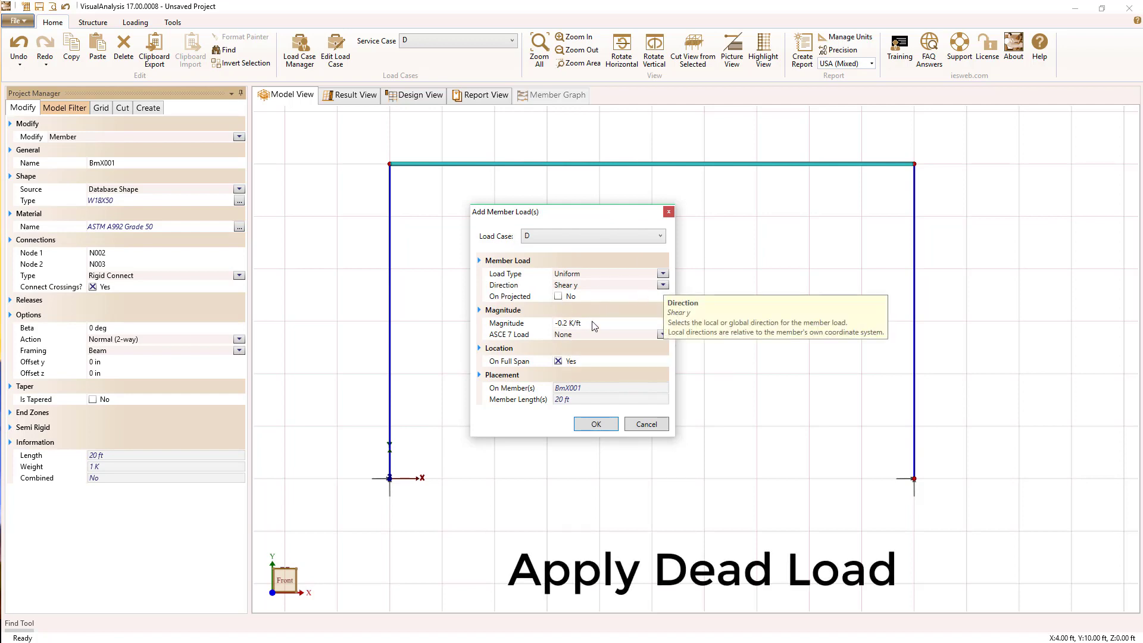
left_click(593, 424)
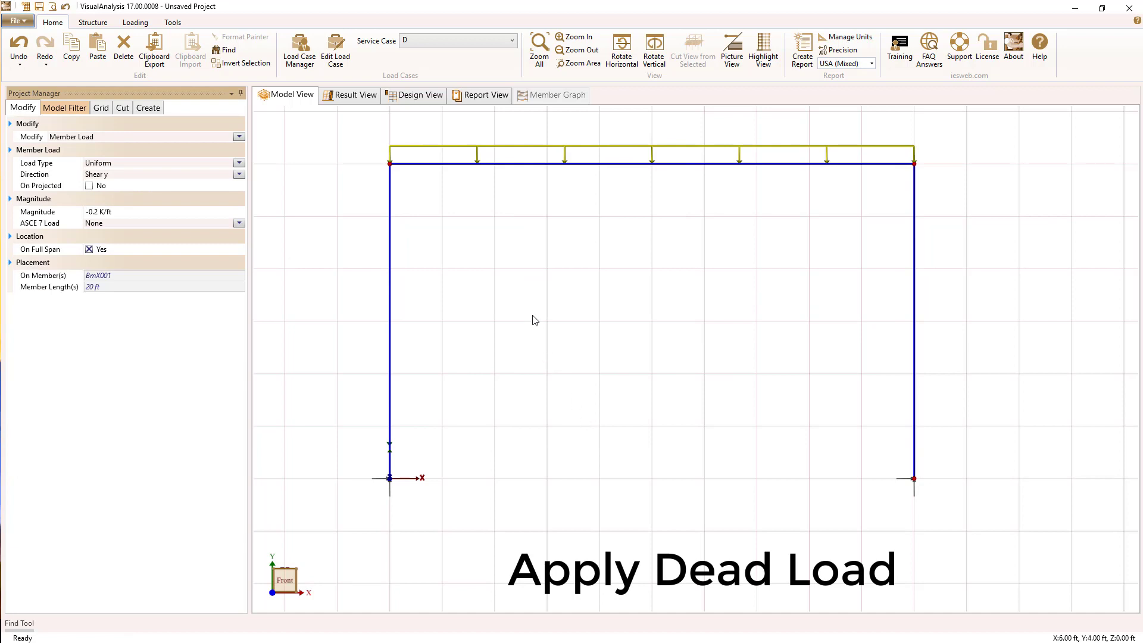
left_click(441, 42)
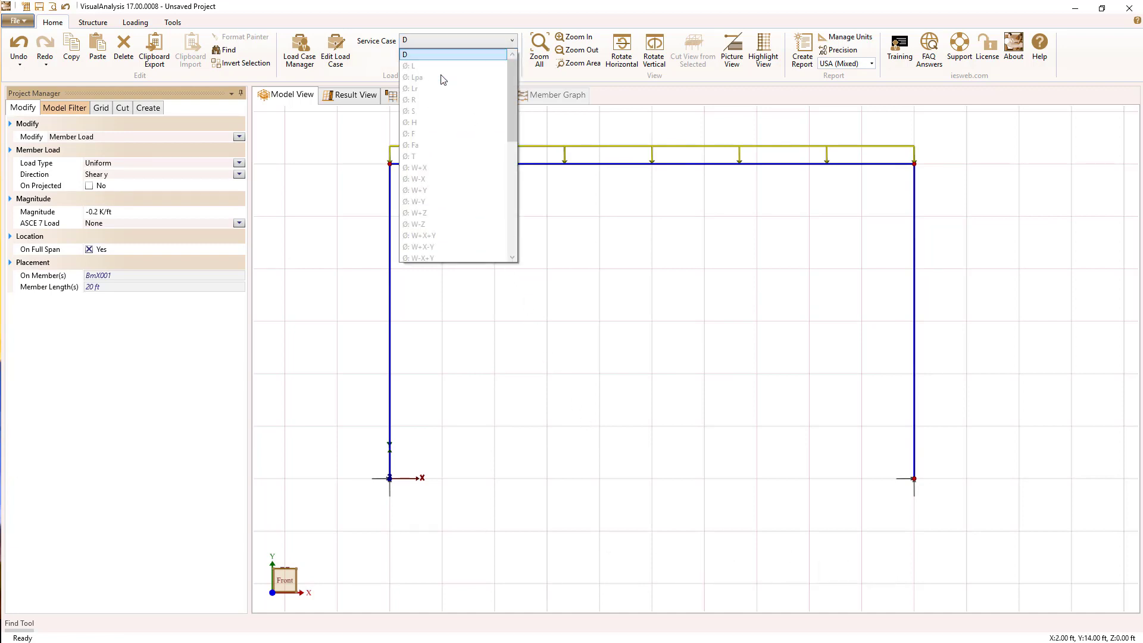
- In load case W+X, apply a 1 K Force X nodal load at node N002
left_click(429, 168)
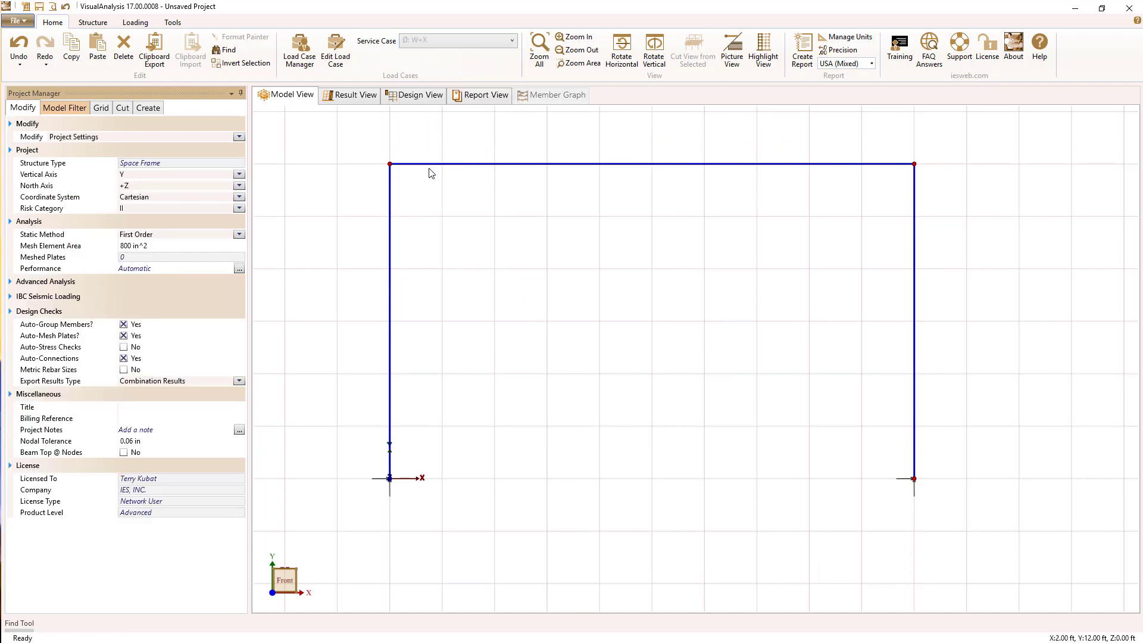
left_click(390, 168)
right_click(390, 168)
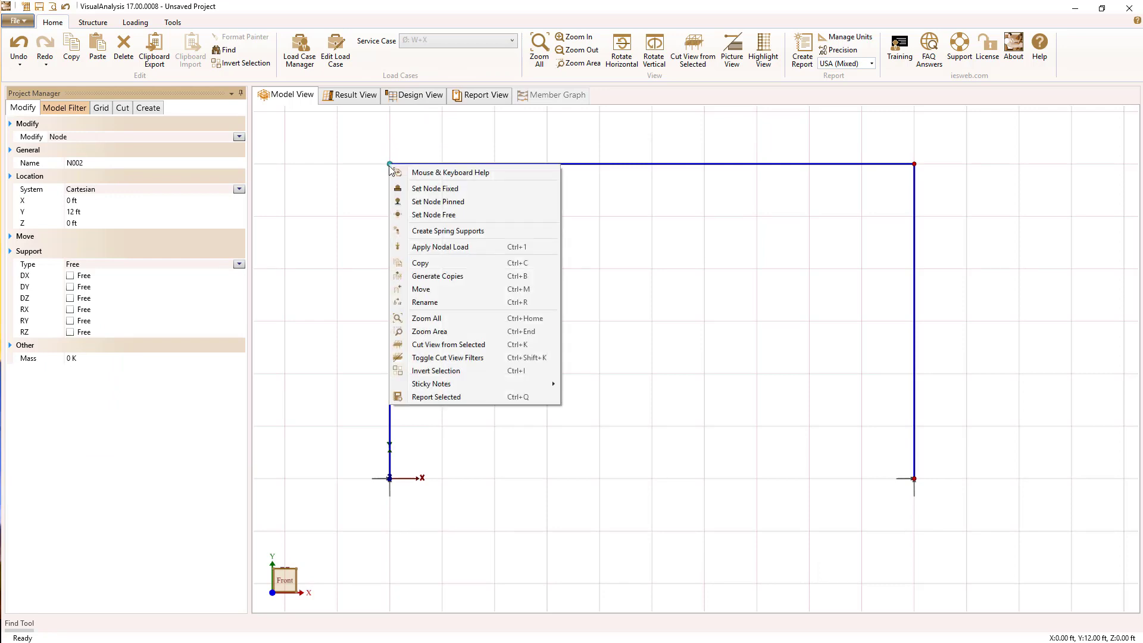
left_click(436, 248)
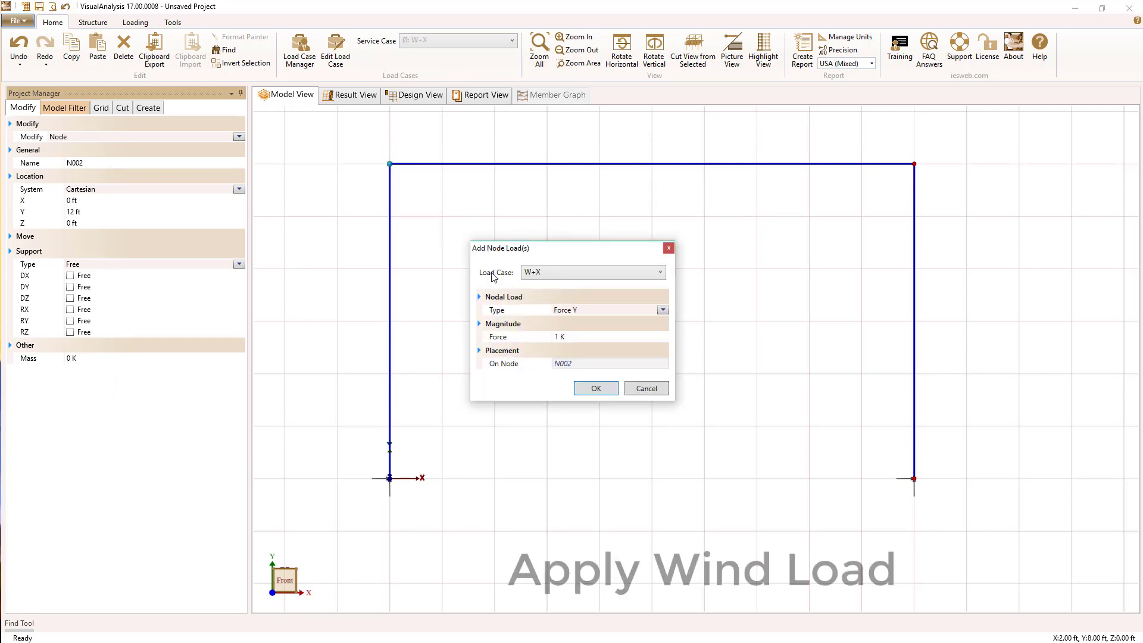
left_click(662, 310)
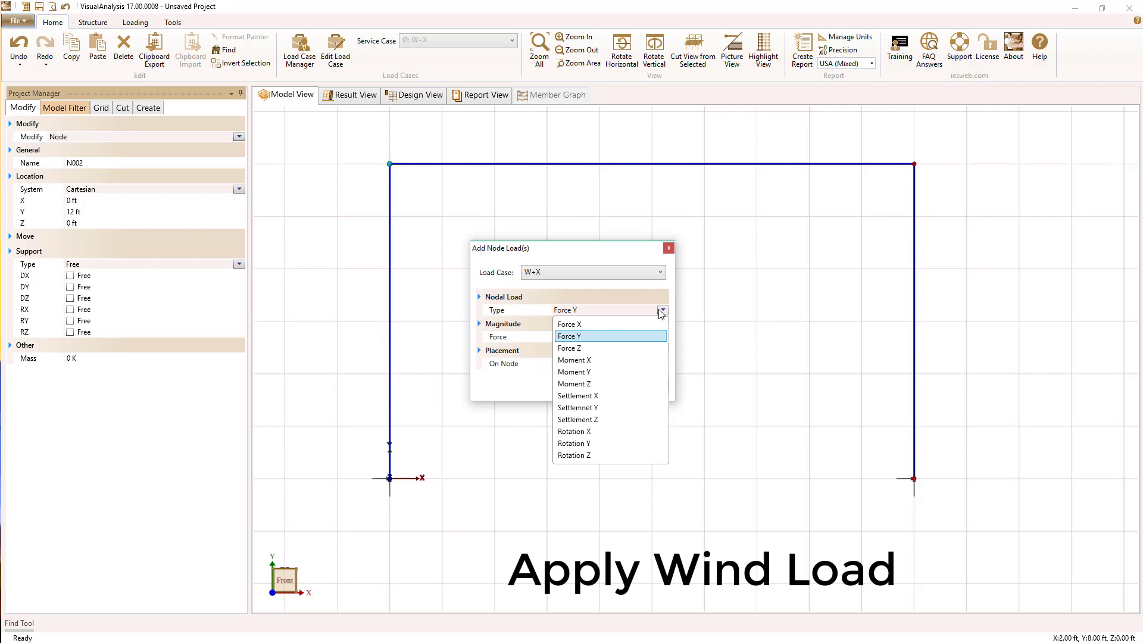
left_click(598, 324)
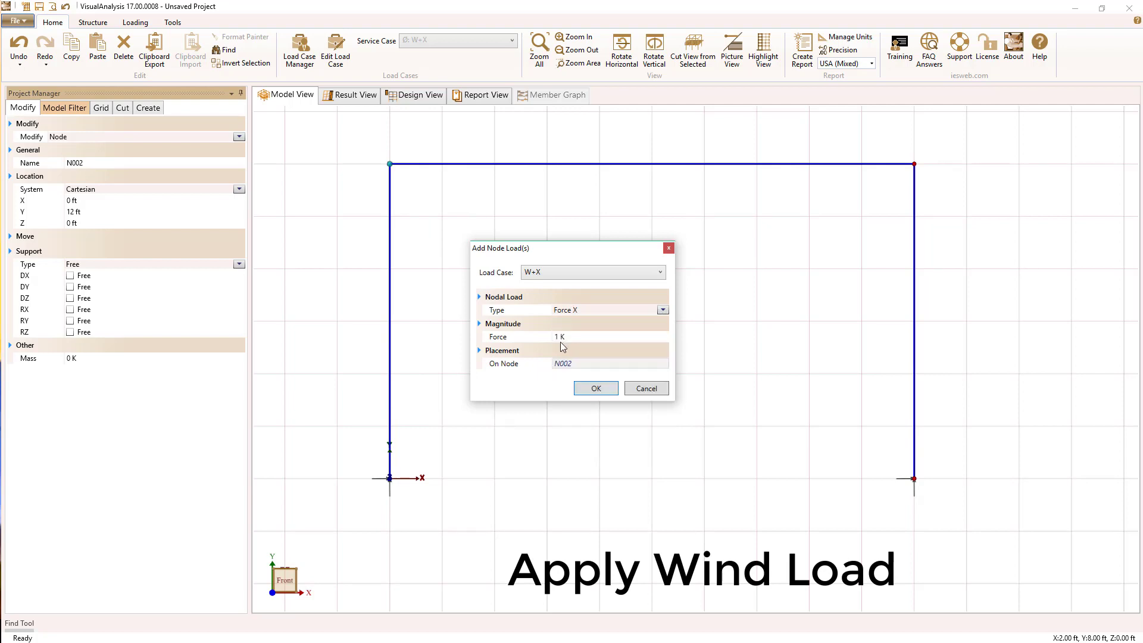
left_click(595, 389)
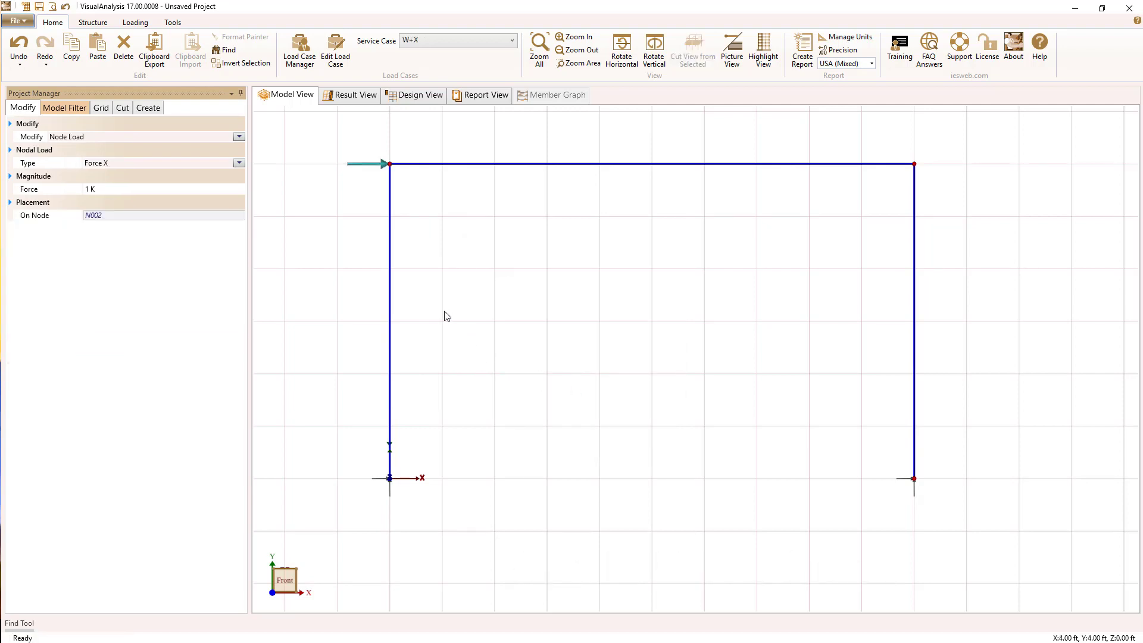
- Open the Load Case Manager and switch the code combinations to ASCE 7-10 ASD
left_click(365, 207)
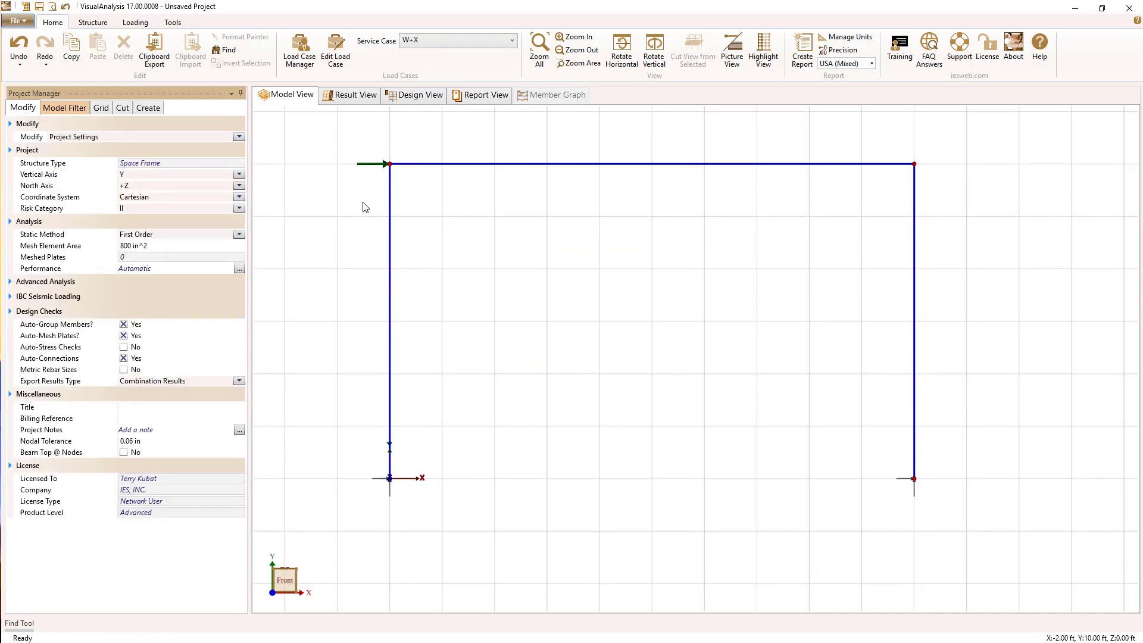
left_click(300, 59)
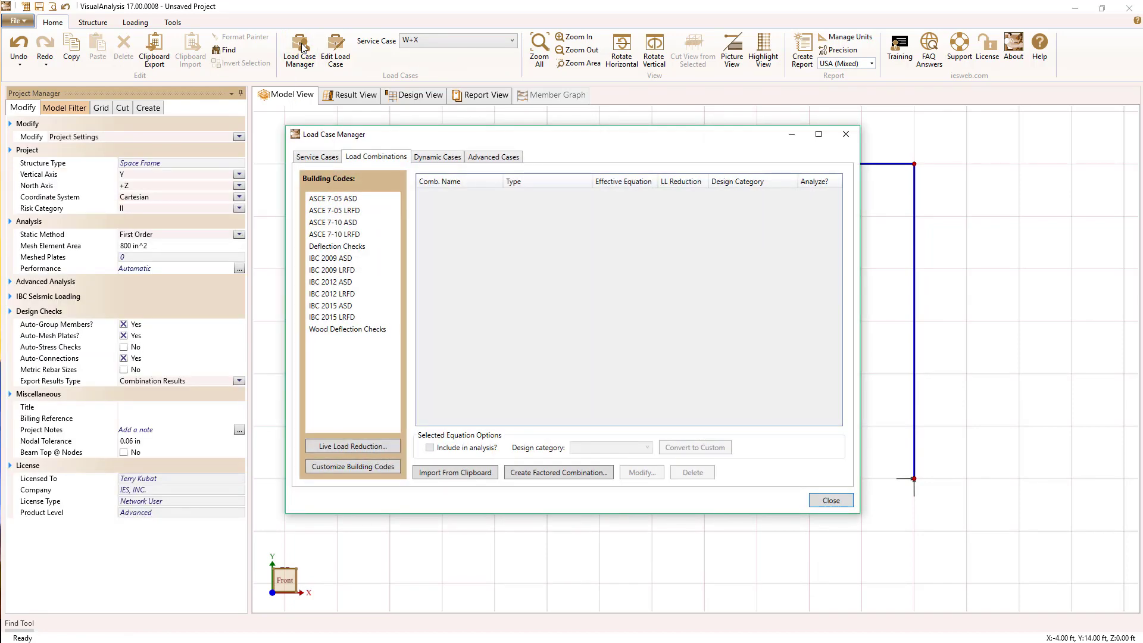
left_click(393, 210)
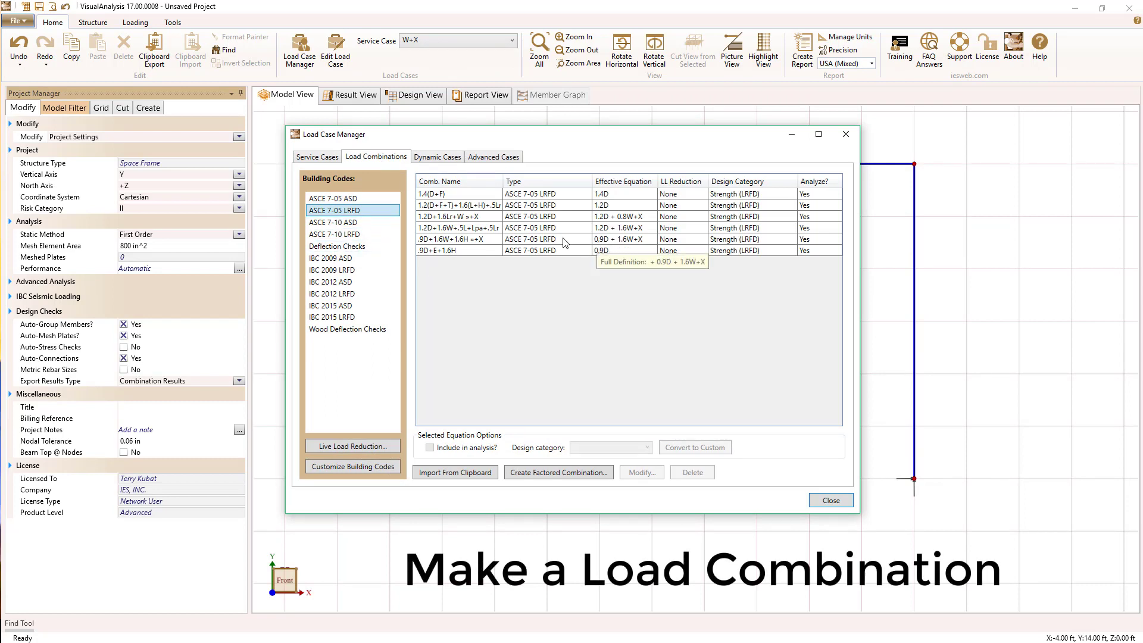
left_click(390, 222)
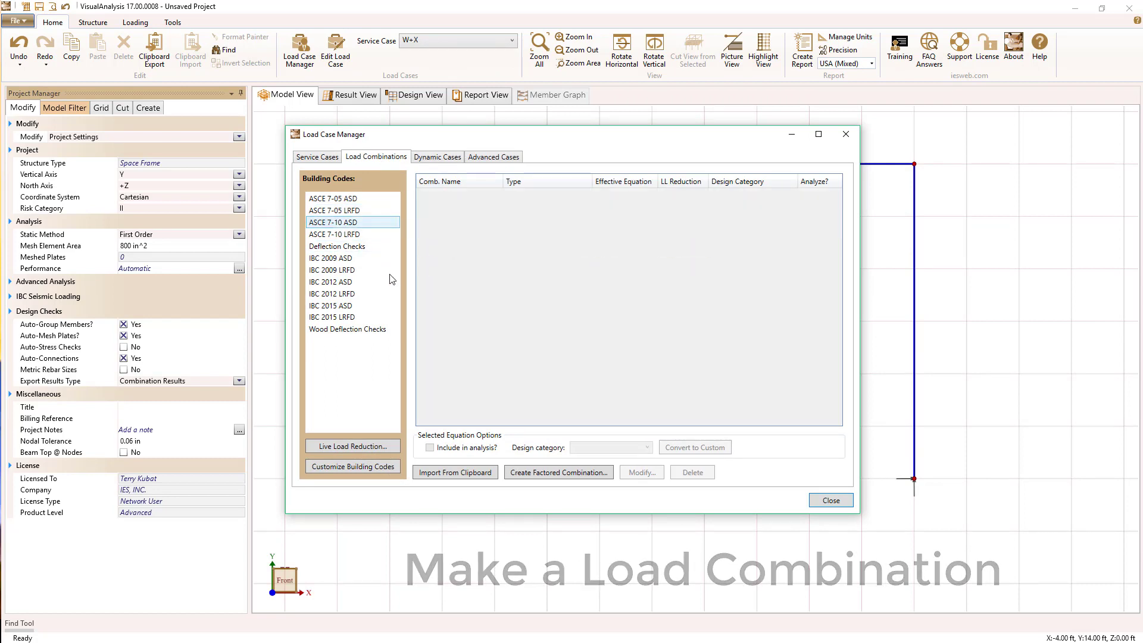
- Create factored combination 0.9D+1.6W with D factor 0.9 and W+X factor 1.6
left_click(577, 473)
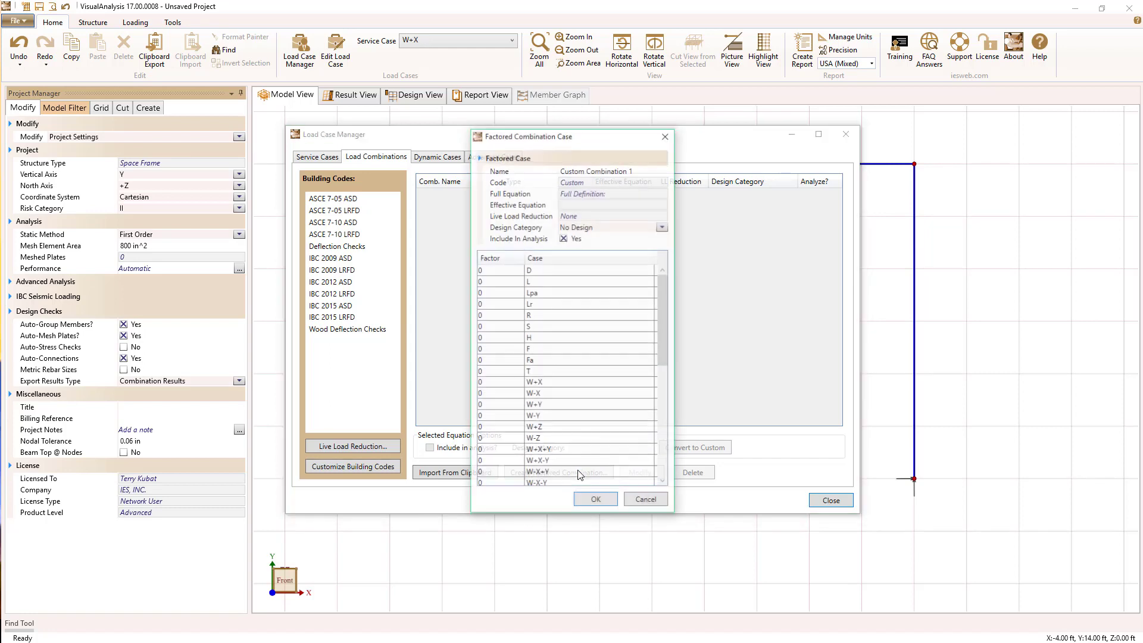
left_click(643, 171)
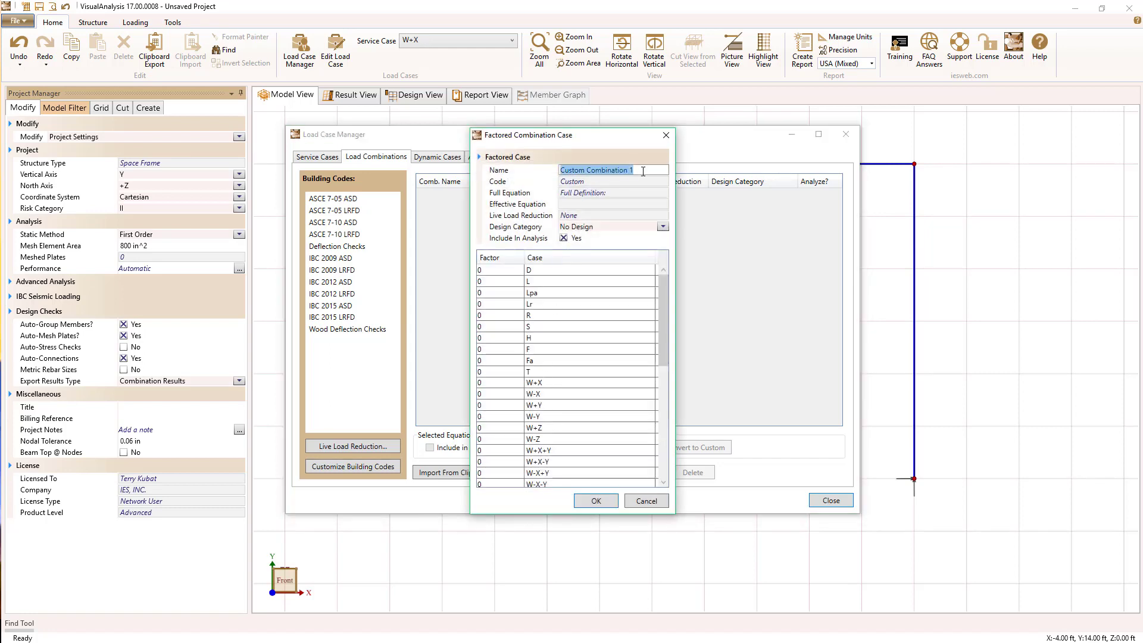
type("0.9D+1.6W")
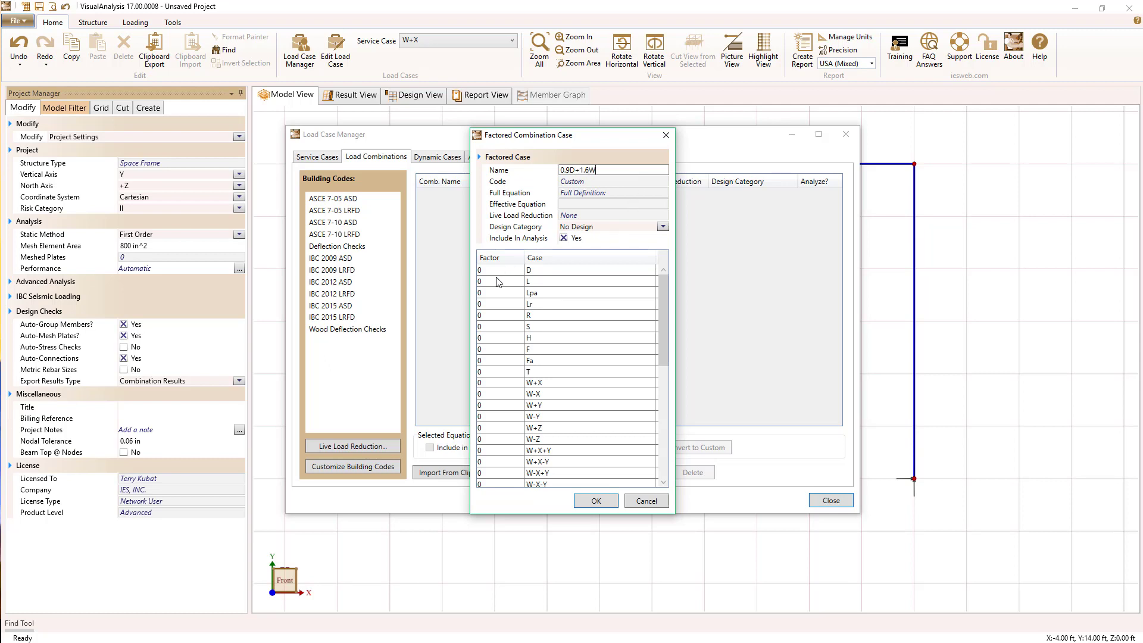
left_click(497, 274)
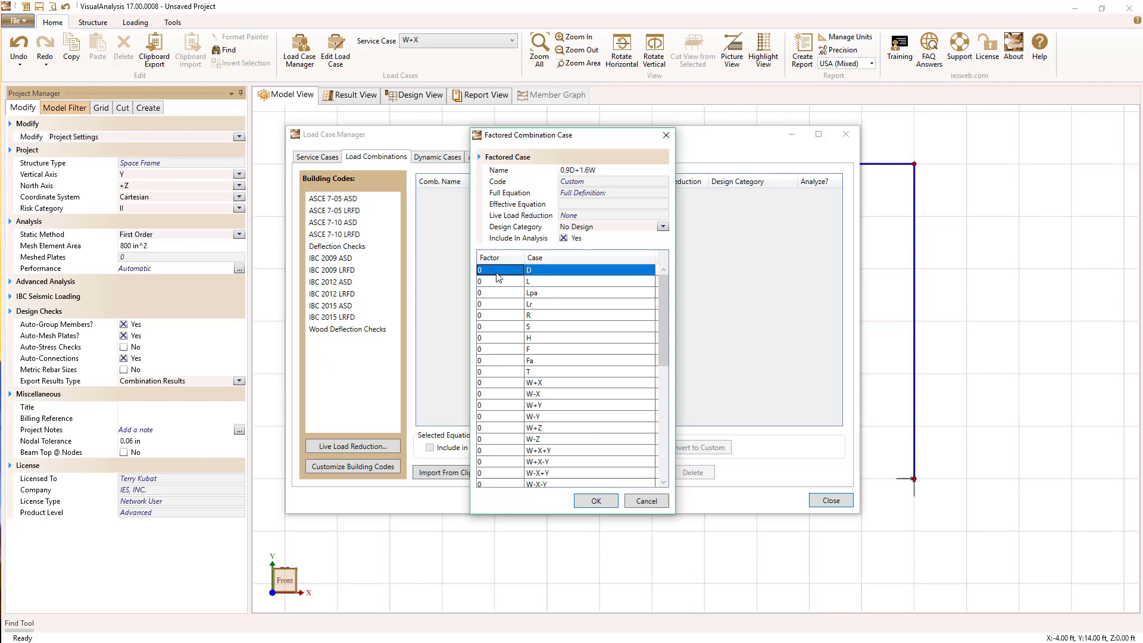
left_click(490, 383)
type("1")
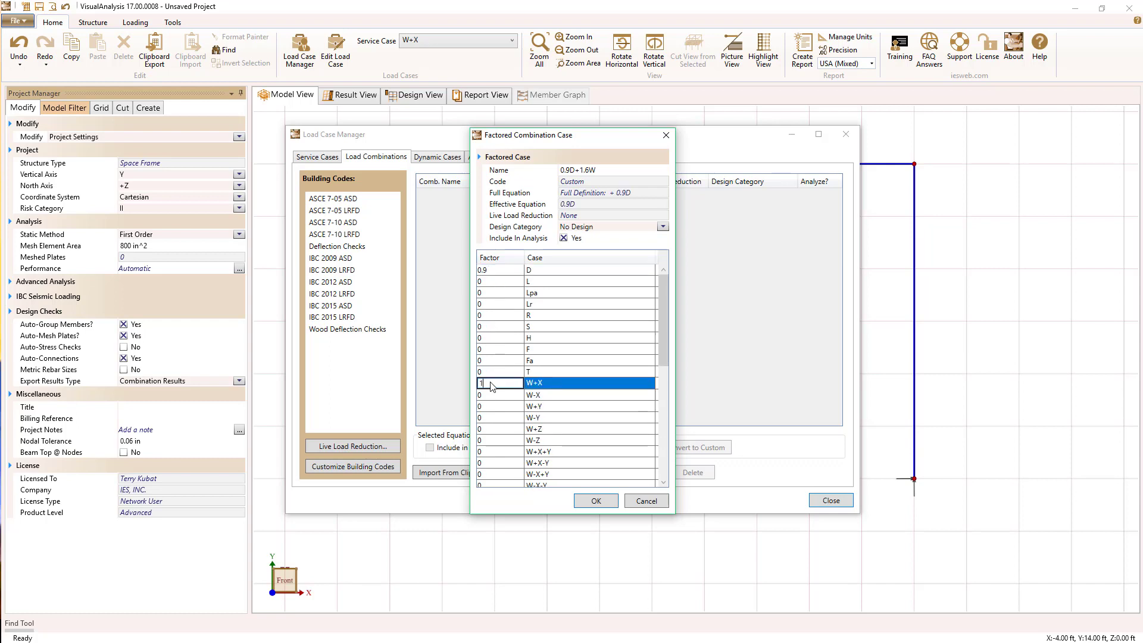
type(".6")
left_click(595, 501)
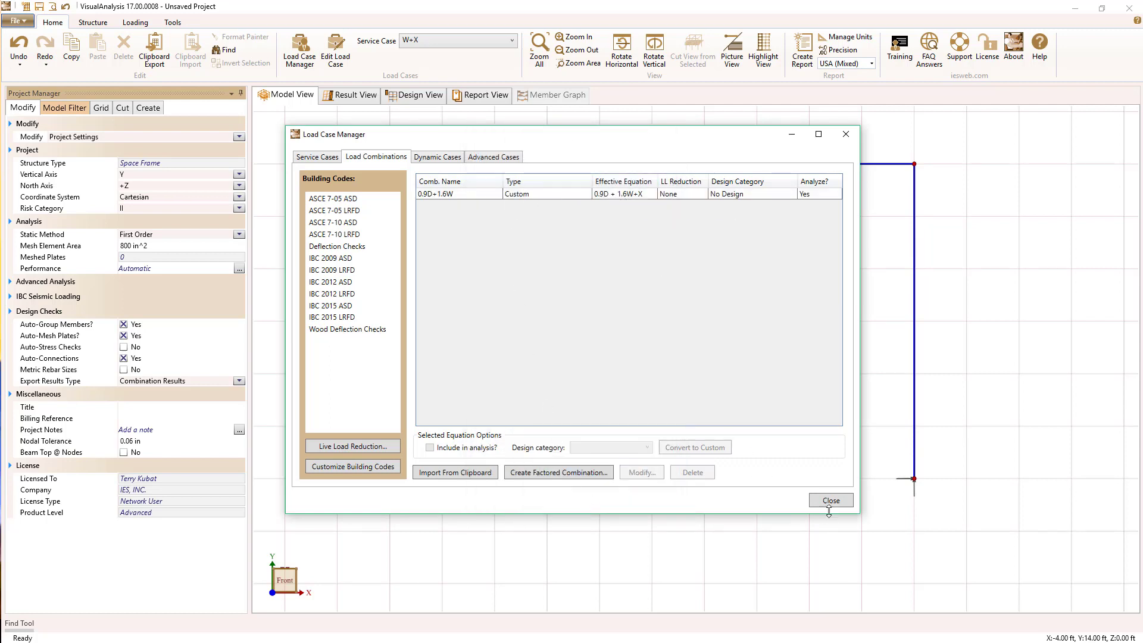
left_click(829, 501)
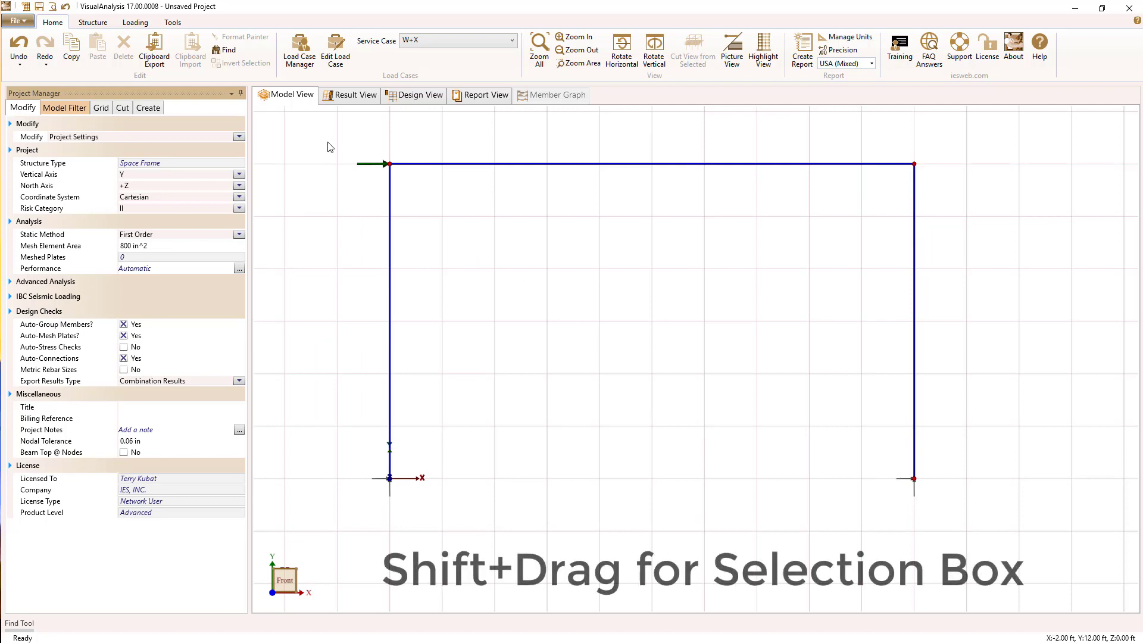
- Select the whole frame and set Generate Copies to include all related loads
left_click_drag(330, 147, 977, 516)
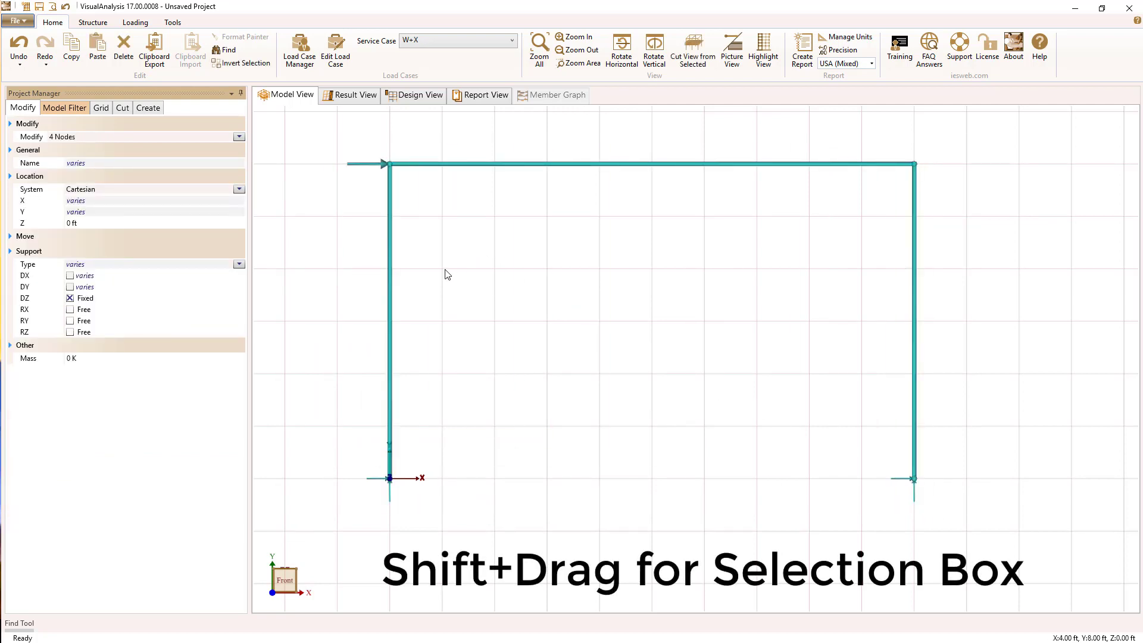
right_click(448, 249)
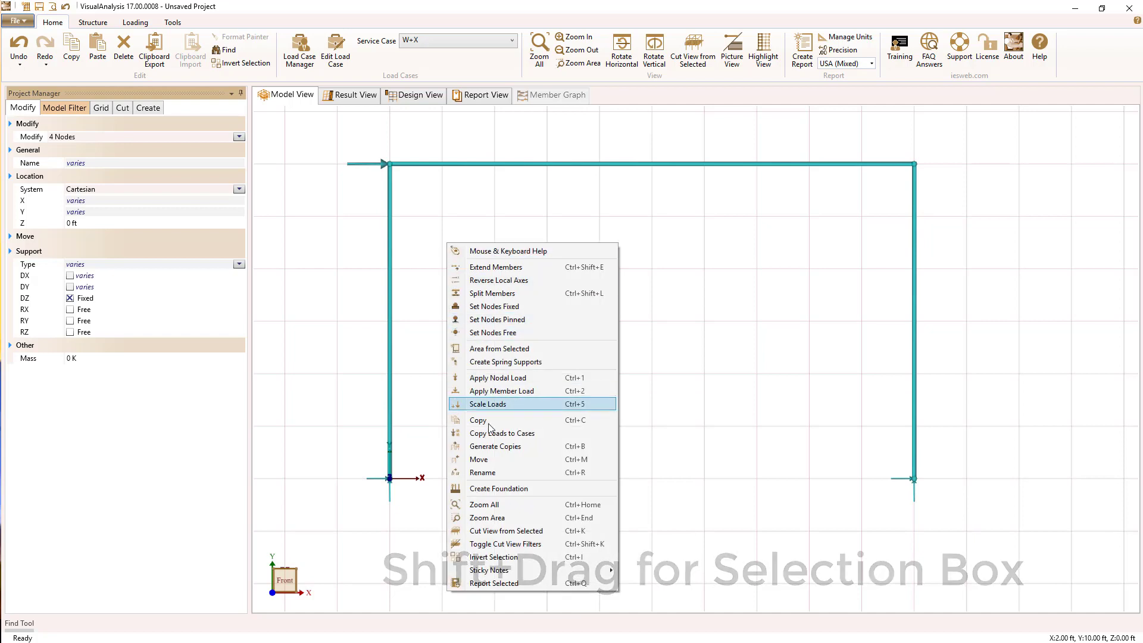
left_click(496, 448)
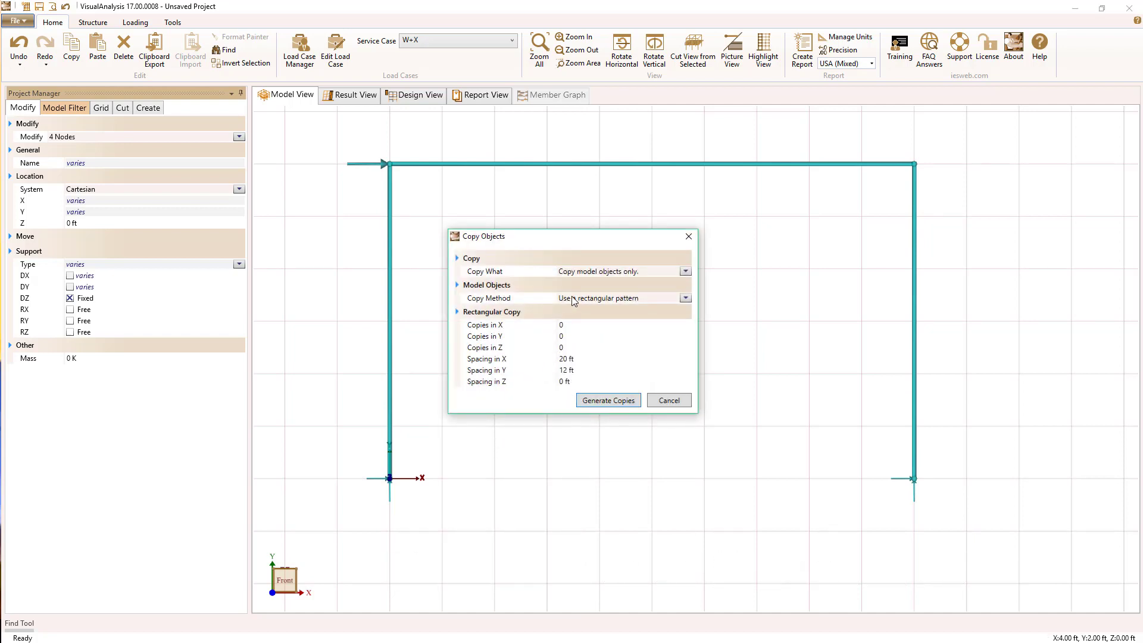
left_click(685, 270)
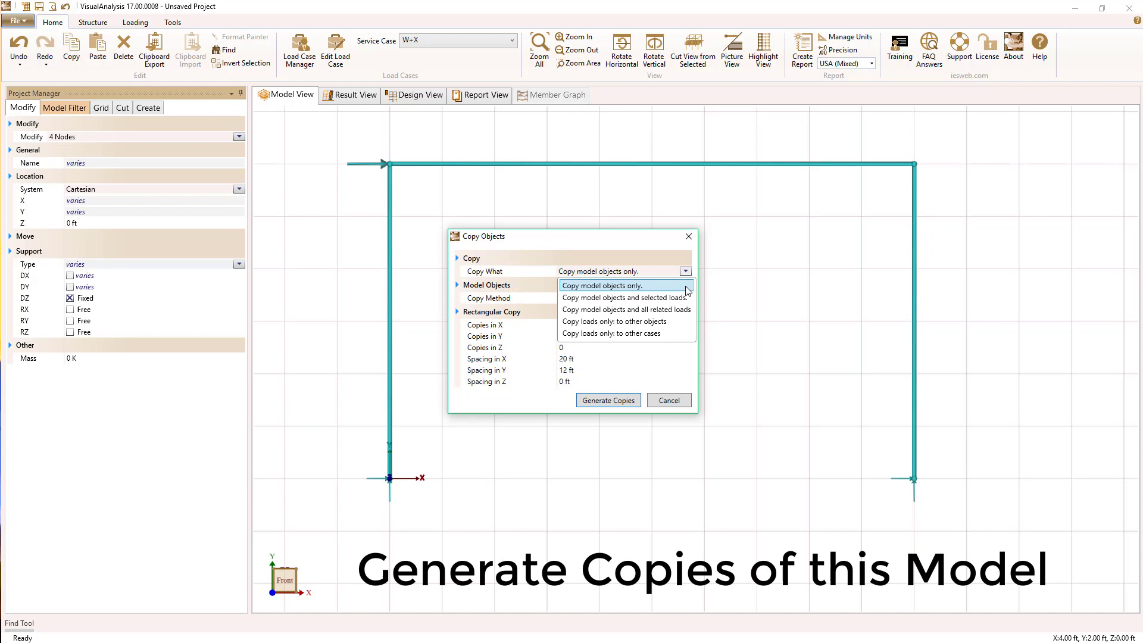
left_click(655, 310)
- Make one copy each in X and Y at 25 ft and 17 ft spacing, then Zoom All
left_click(576, 325)
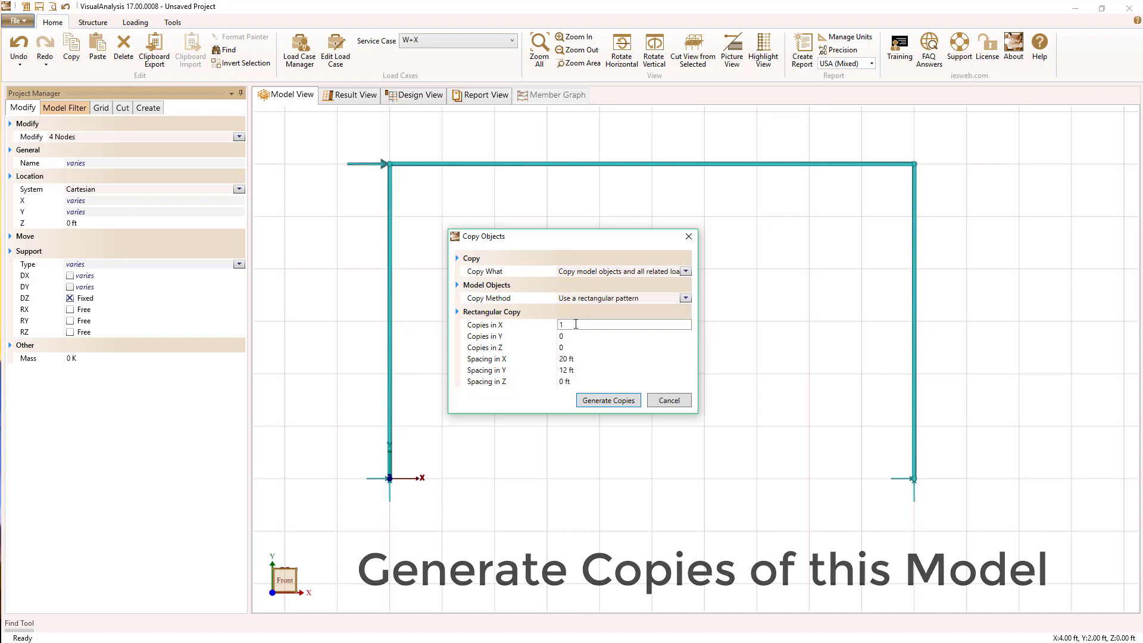
left_click(568, 336)
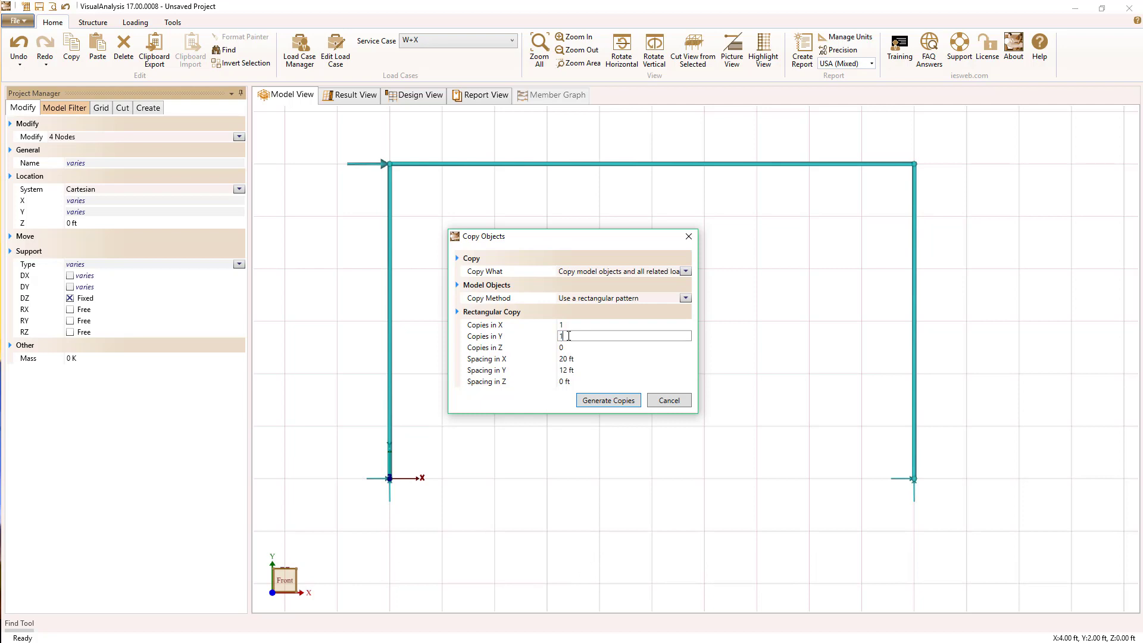
type("1")
left_click(571, 369)
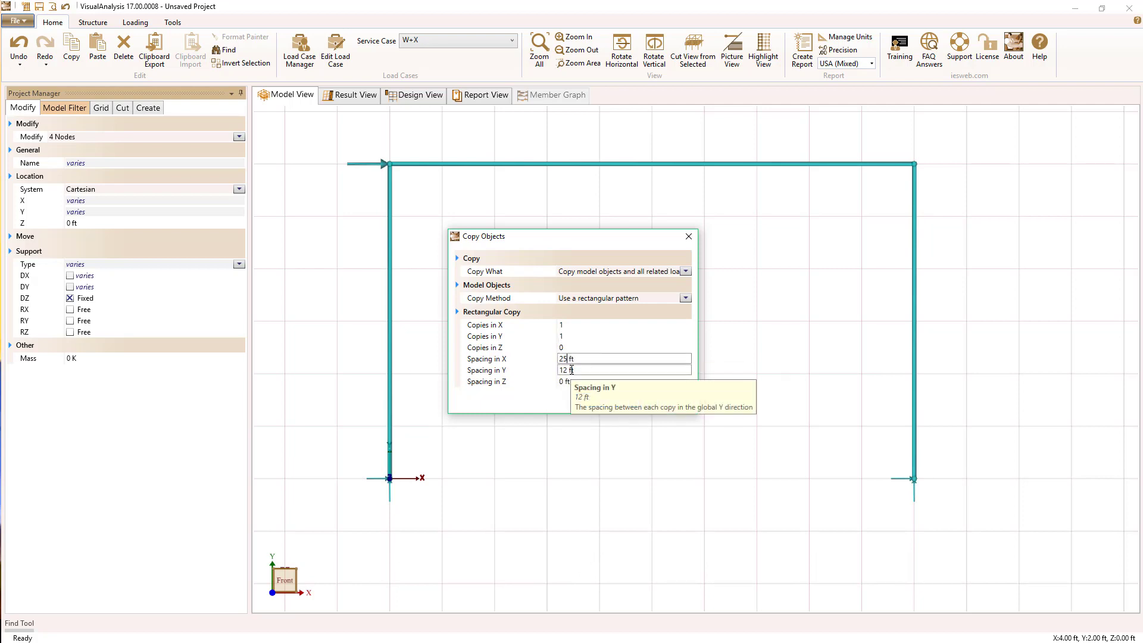
left_click(571, 370)
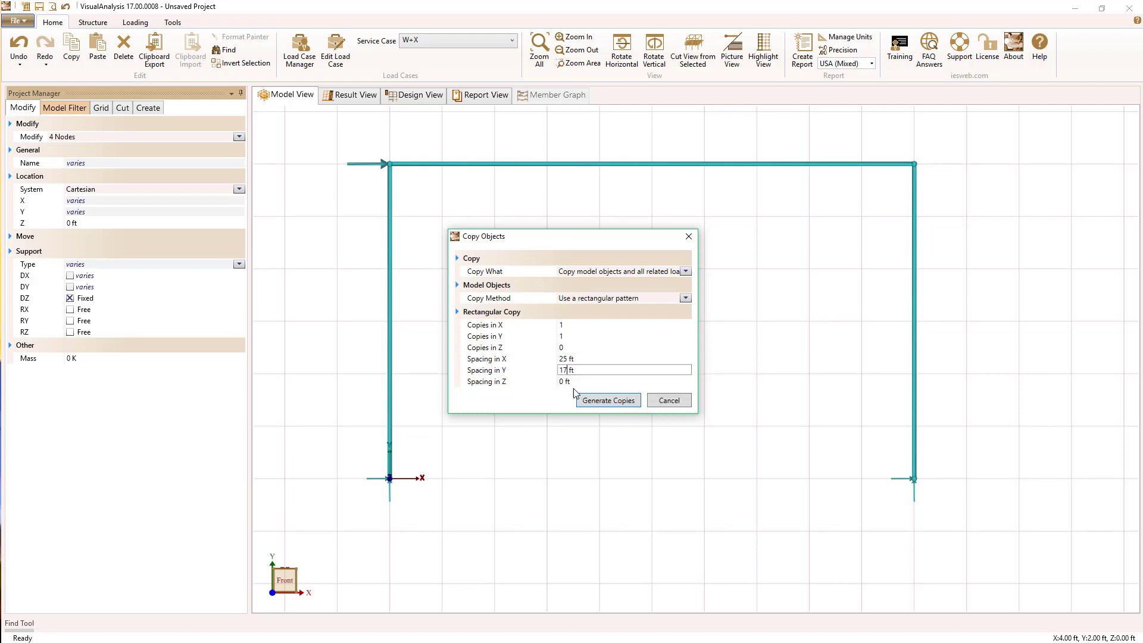
type("17")
left_click(604, 401)
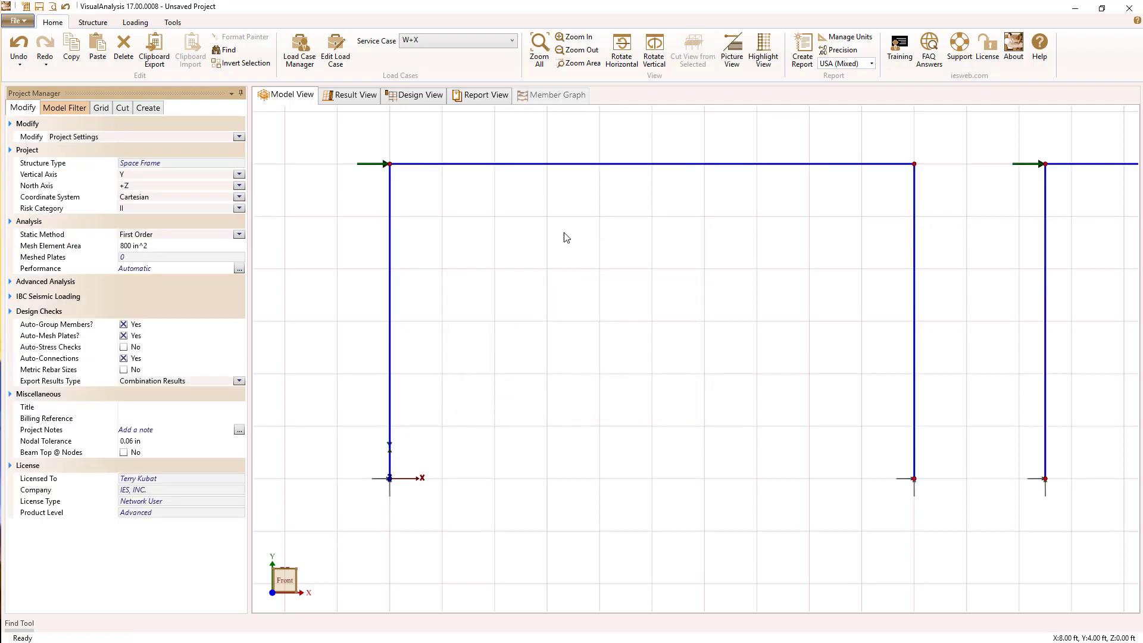
left_click(538, 53)
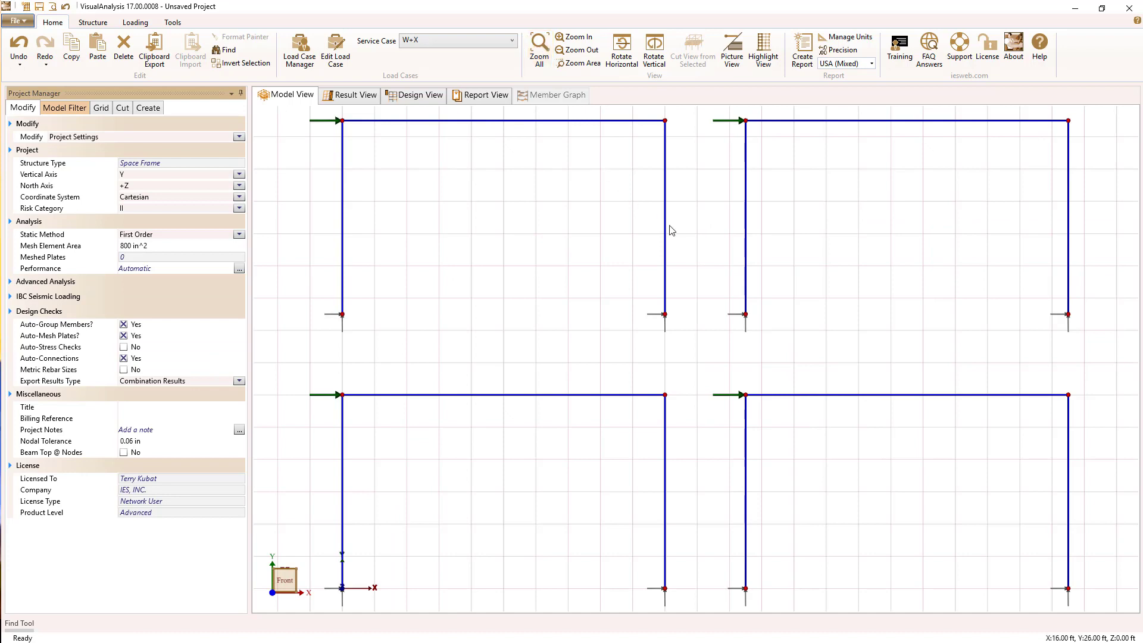
- Uncheck Default Grid on the Project Manager's Grid tab
scroll(700, 234, "down", 1)
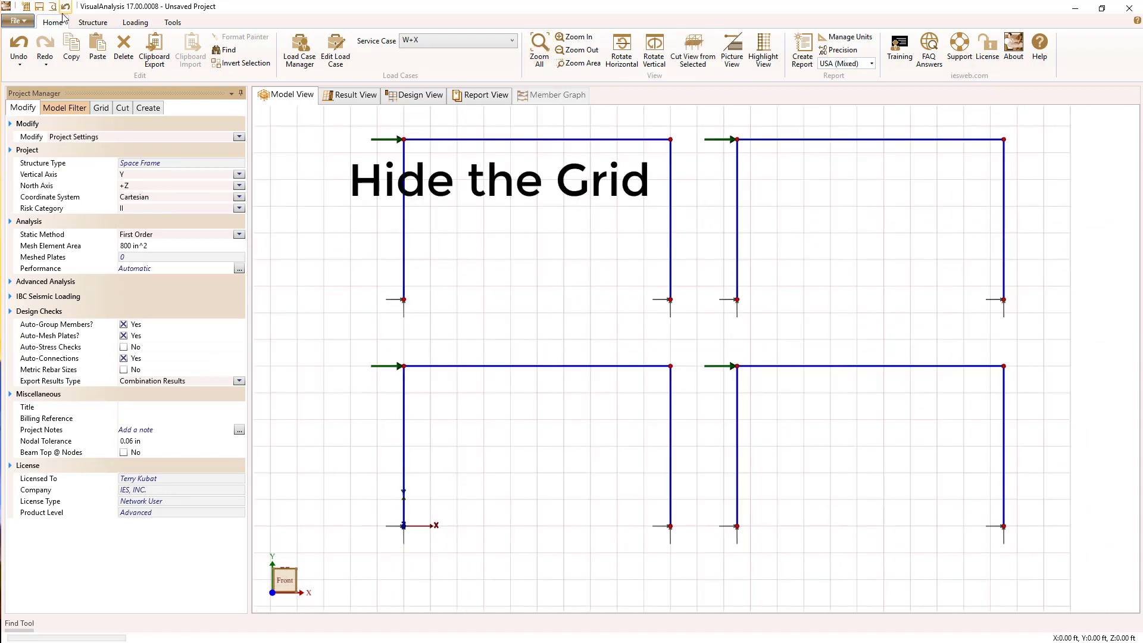
left_click(96, 24)
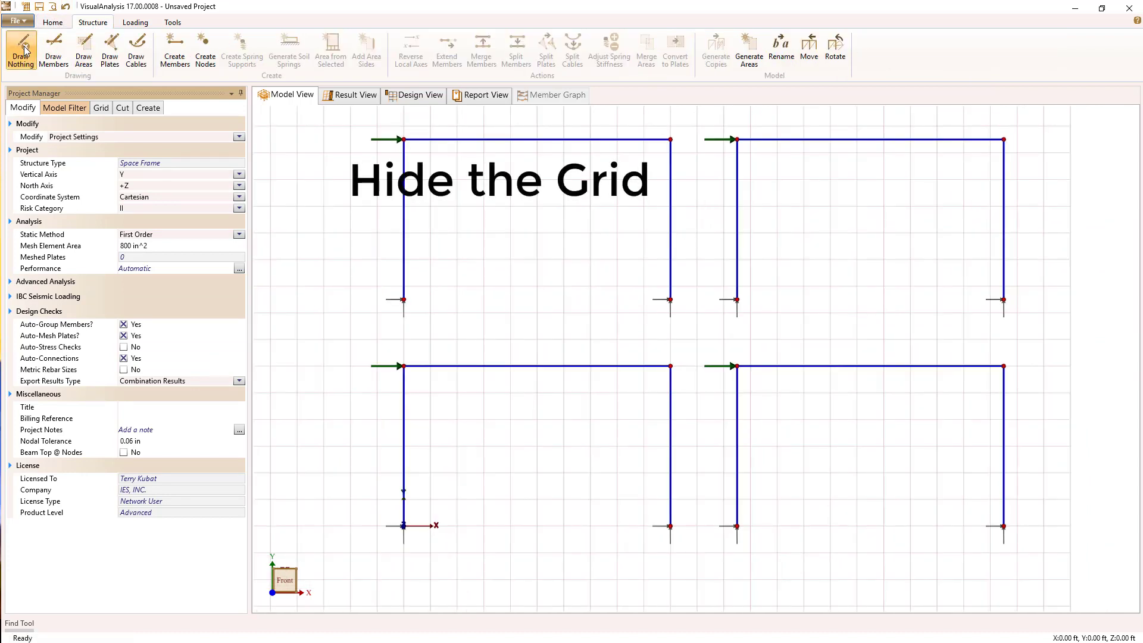
left_click(100, 108)
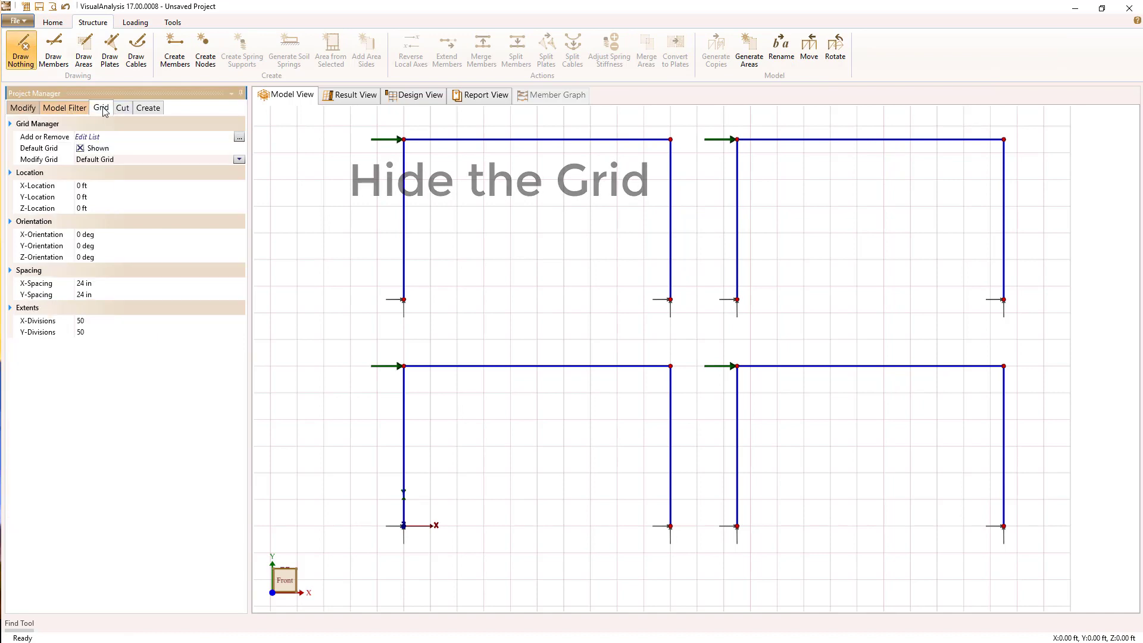
left_click(80, 148)
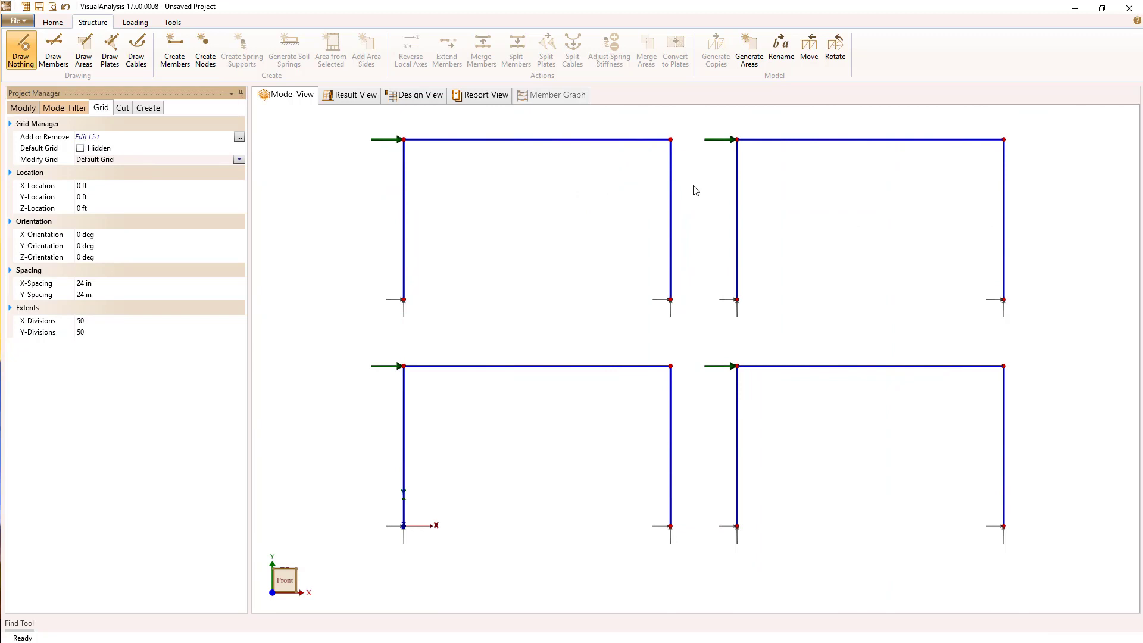
- Release strong-axis Mz at both ends of the top-right frame's top beam
left_click(801, 146)
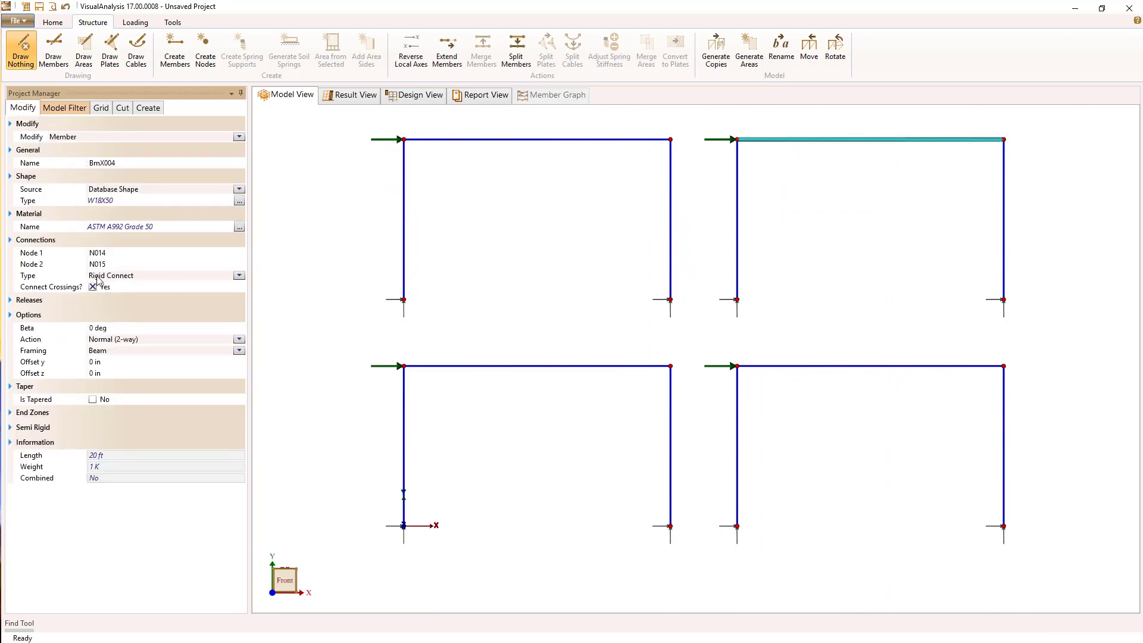
left_click(11, 301)
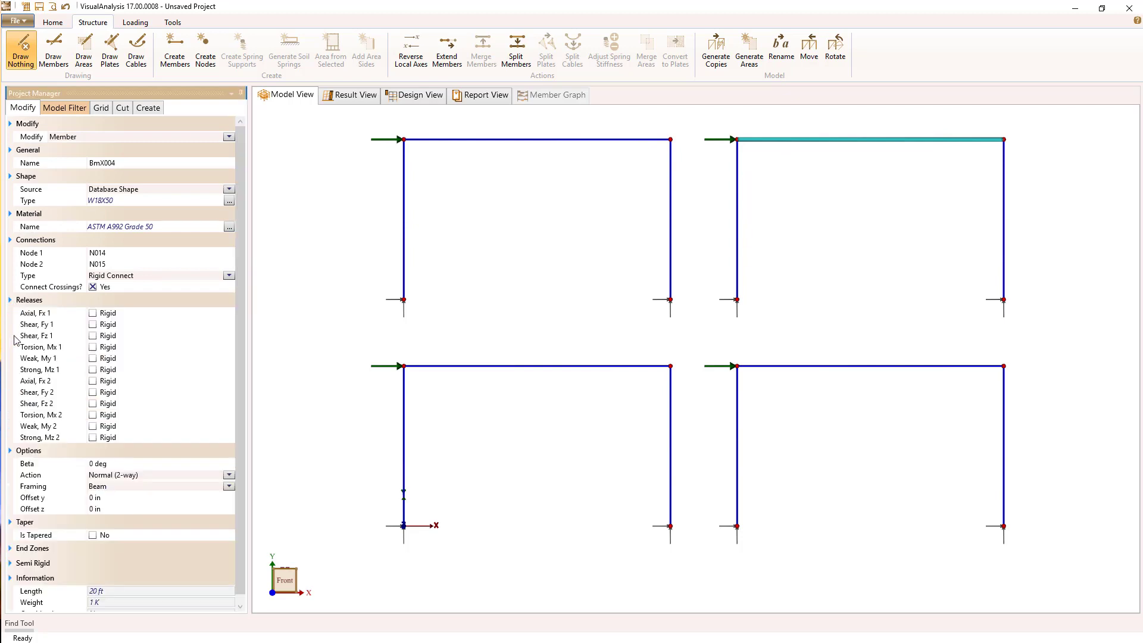
left_click(92, 370)
left_click(93, 439)
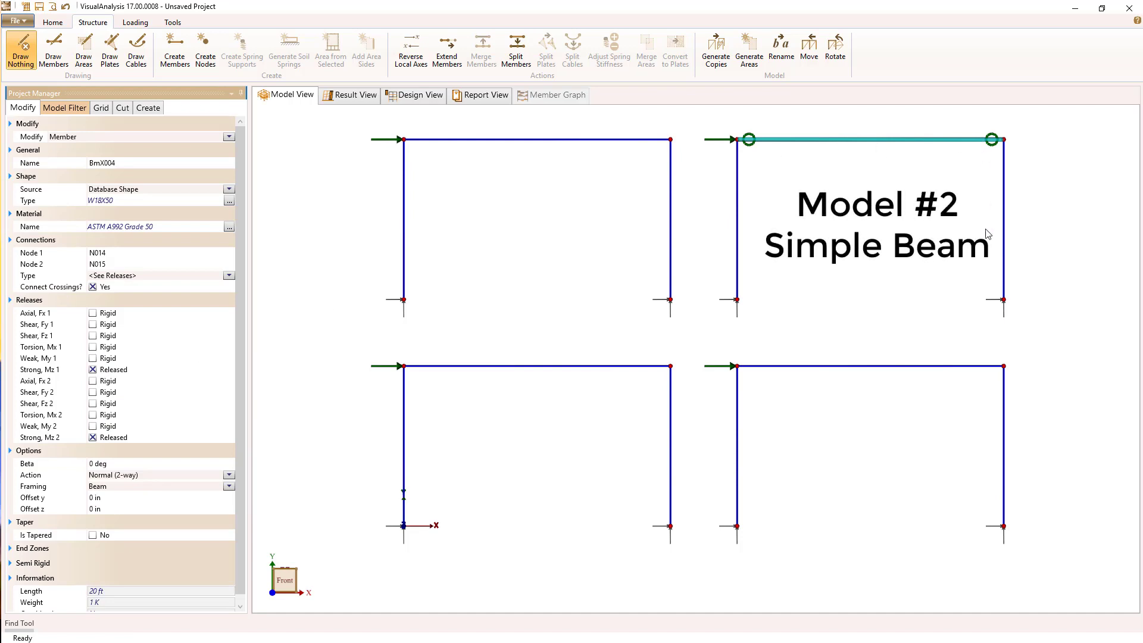
- Make both base supports of the second frame fixed
left_click(738, 302)
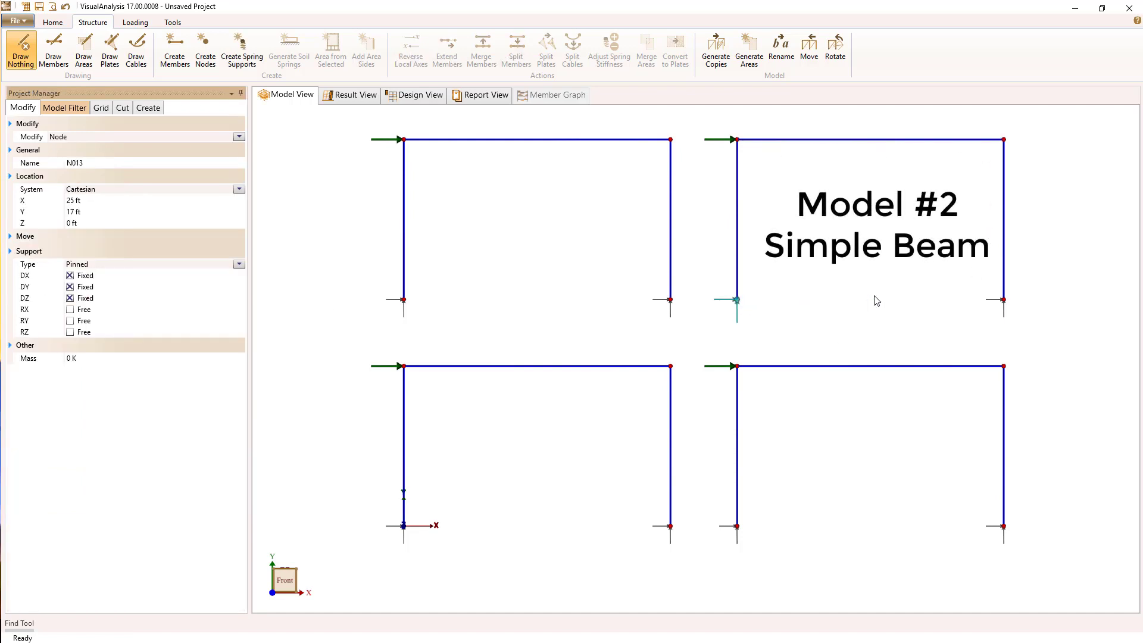
left_click(1005, 303, "ctrl")
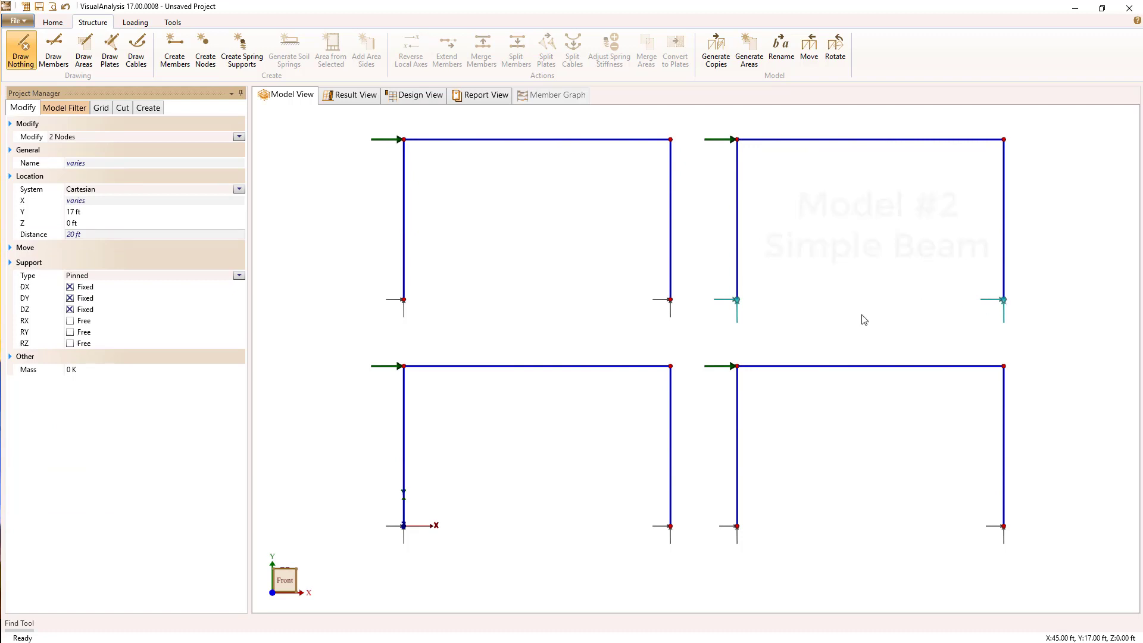
left_click(239, 276)
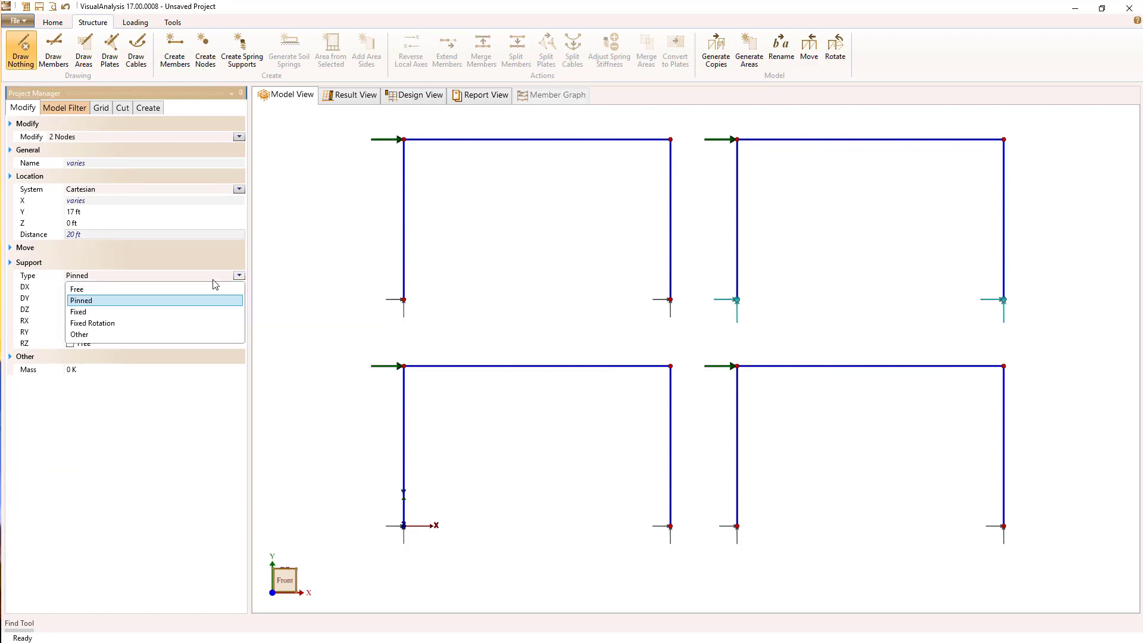
left_click(105, 313)
key("Escape")
- Release Strong Mz 1 at the start of both lower frames' top beams
left_click(784, 371)
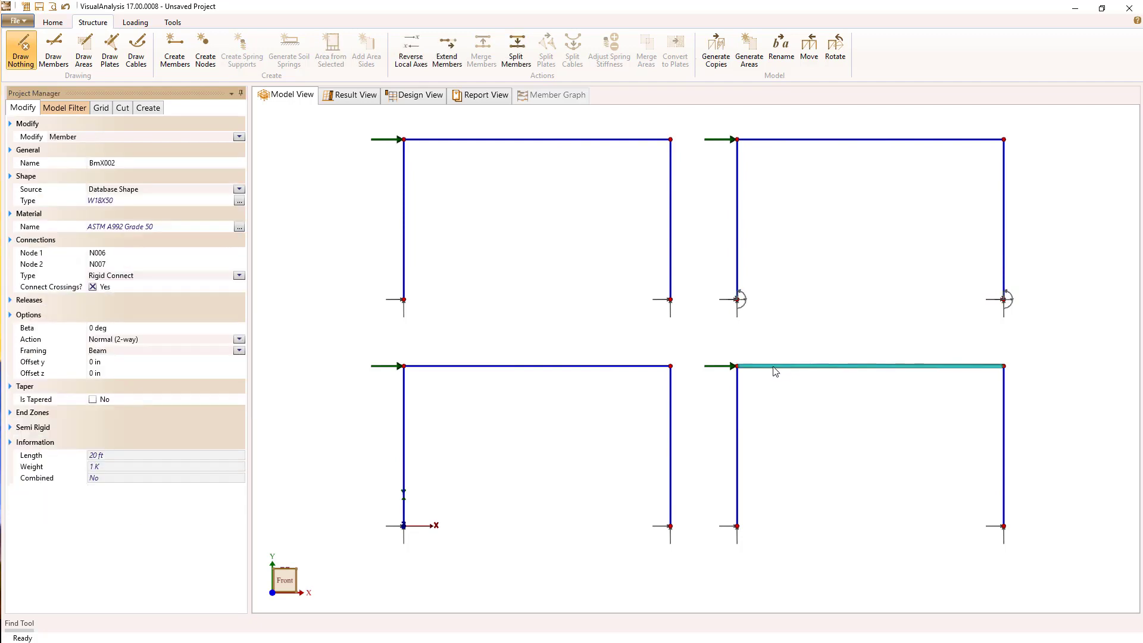
left_click(639, 371, "ctrl")
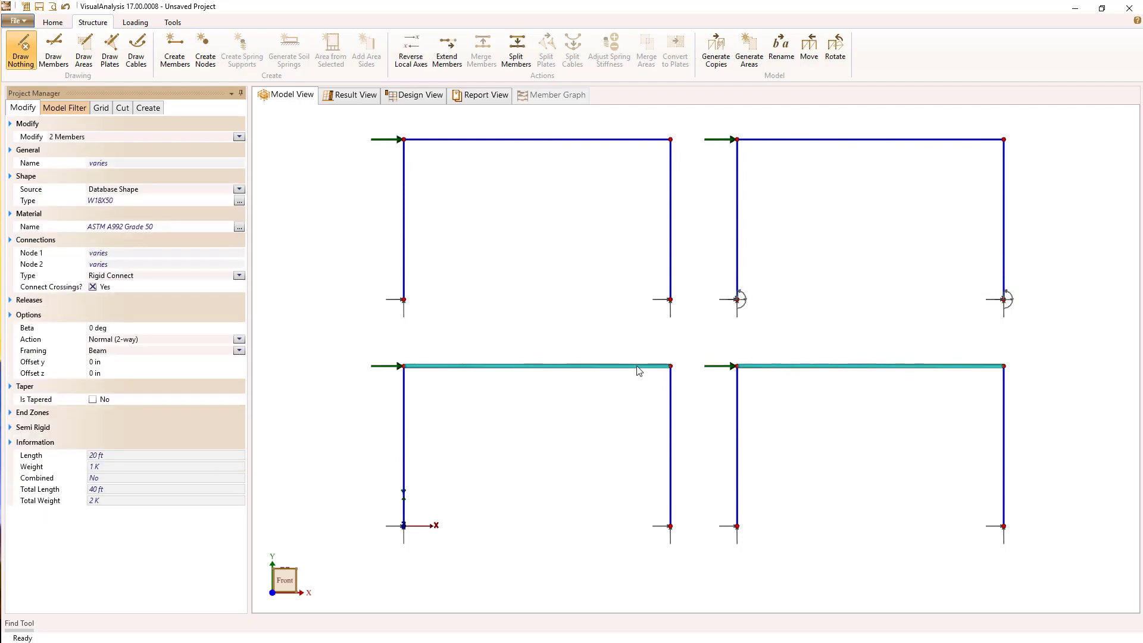
left_click(12, 302)
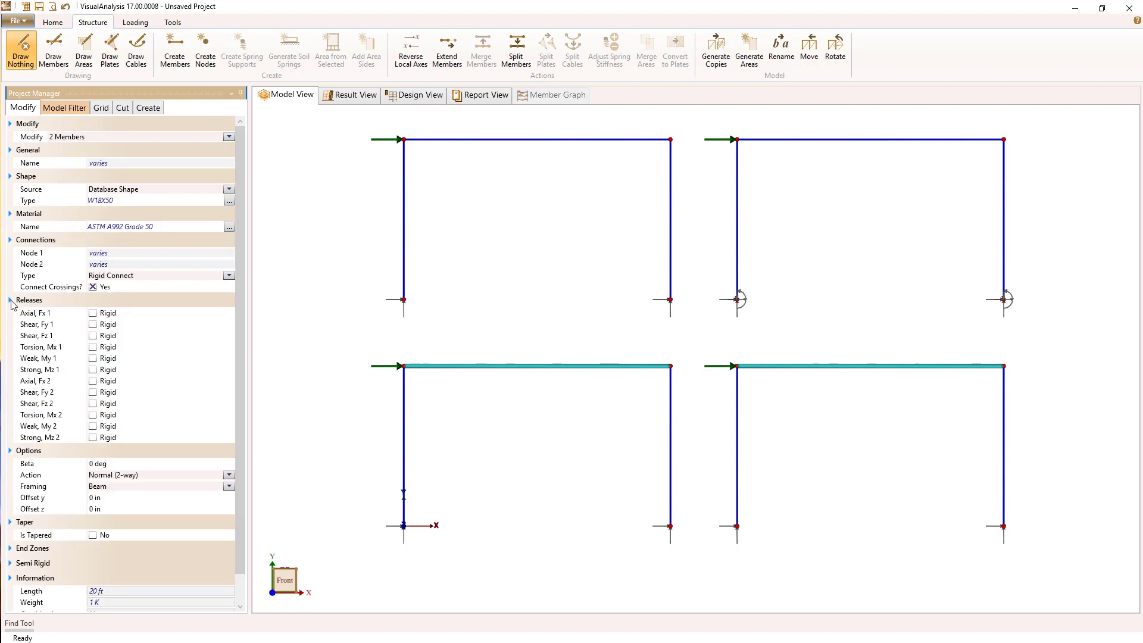
left_click(94, 371)
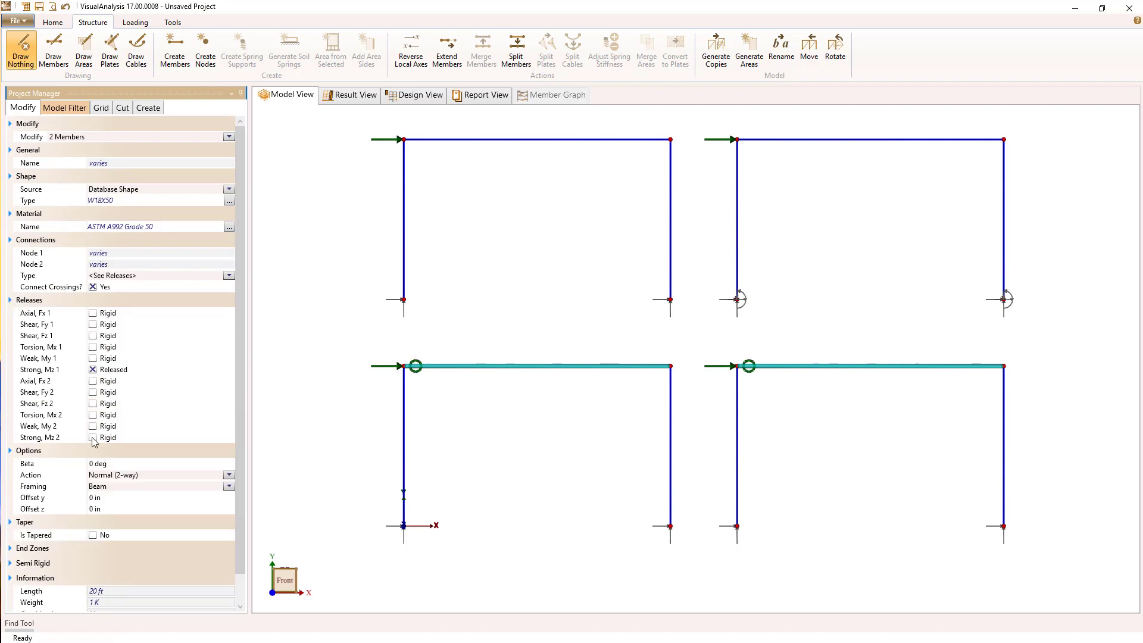
left_click(583, 416)
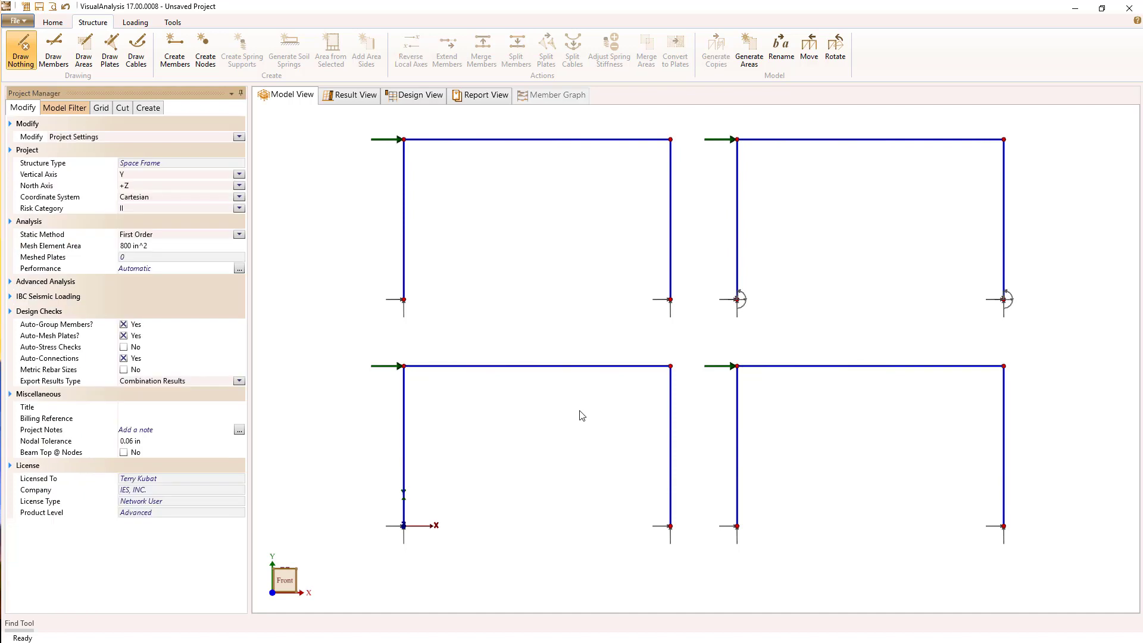
- Draw two crossing corner-to-corner diagonals, V001 and V002, in the lower-left frame
left_click(54, 51)
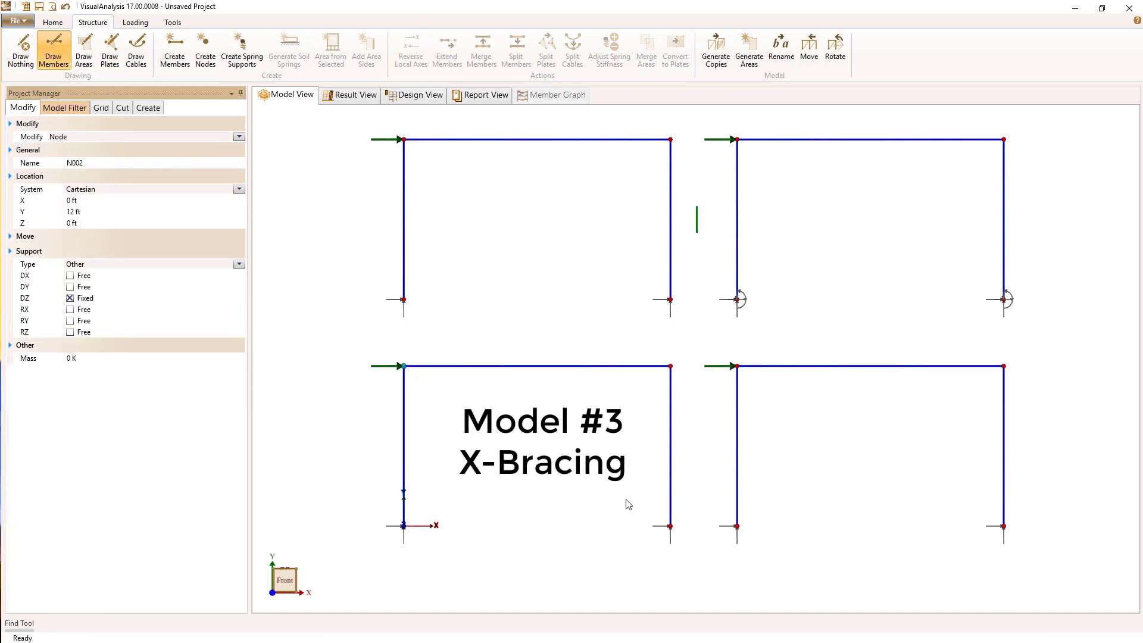
left_click(671, 527)
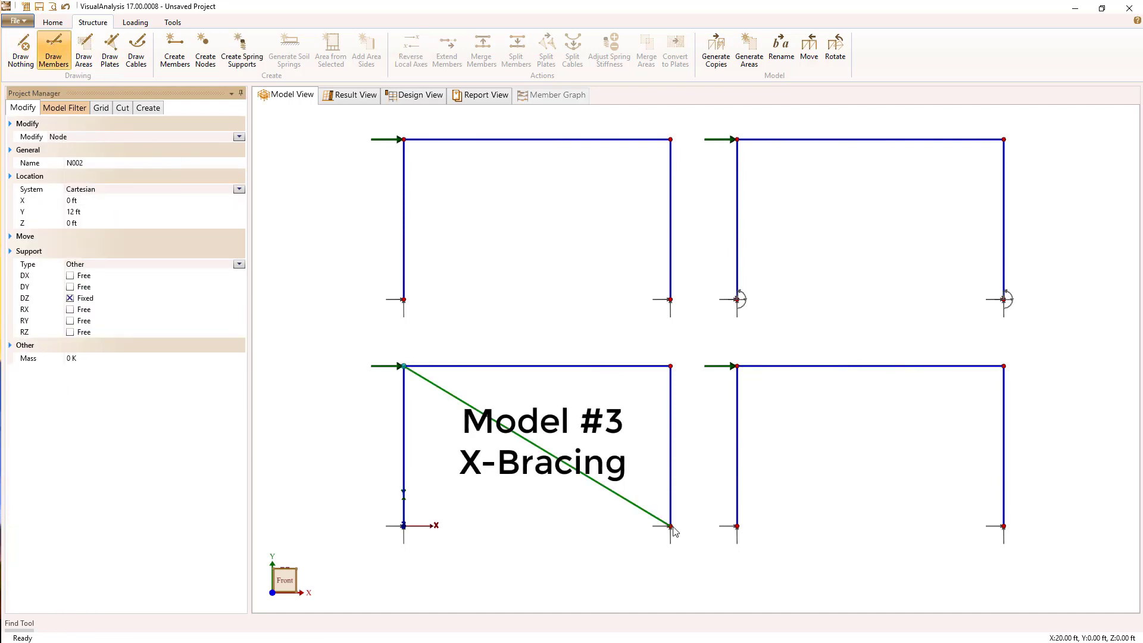
left_click(403, 525)
left_click(670, 368)
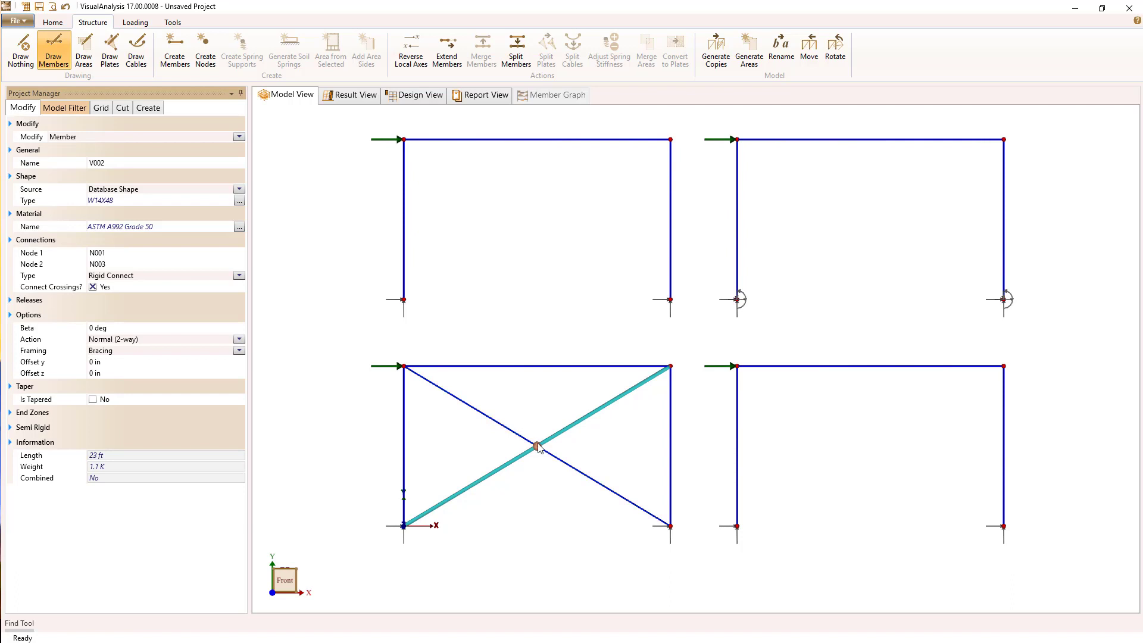
- Turn off Connect Crossings and make both diagonals Simple Connect members
left_click(93, 287)
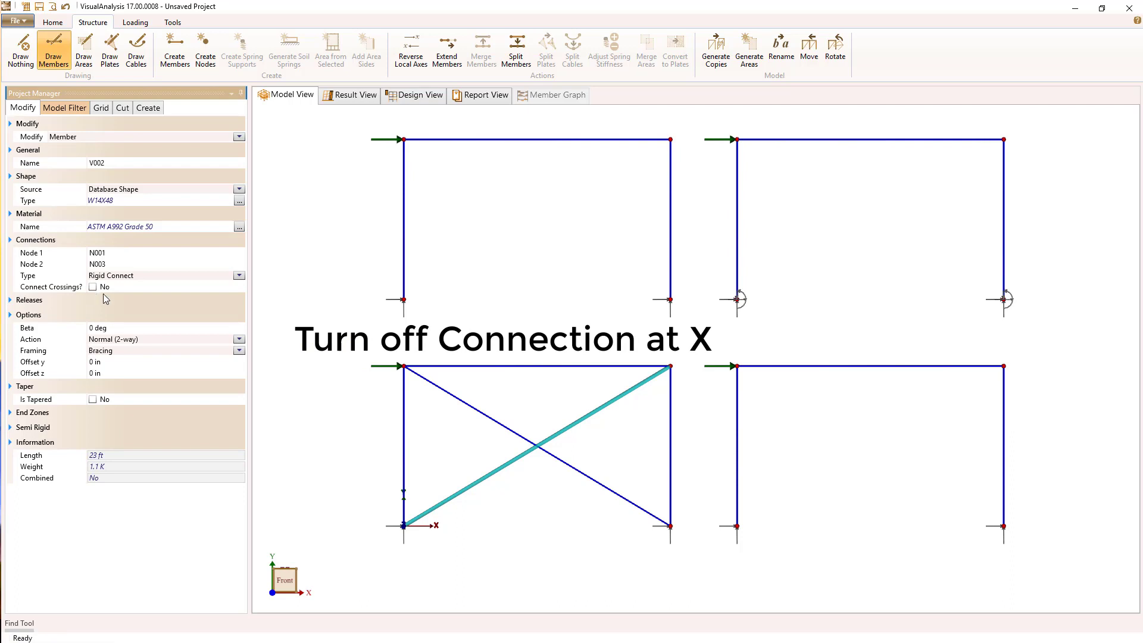
left_click(486, 418)
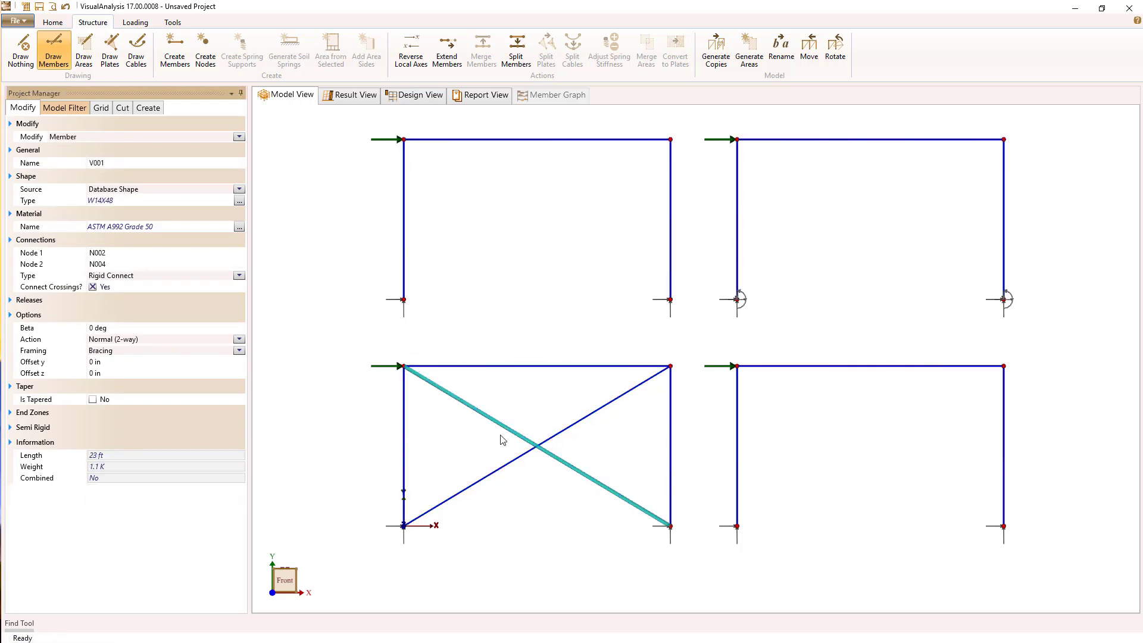
left_click(531, 452, "ctrl")
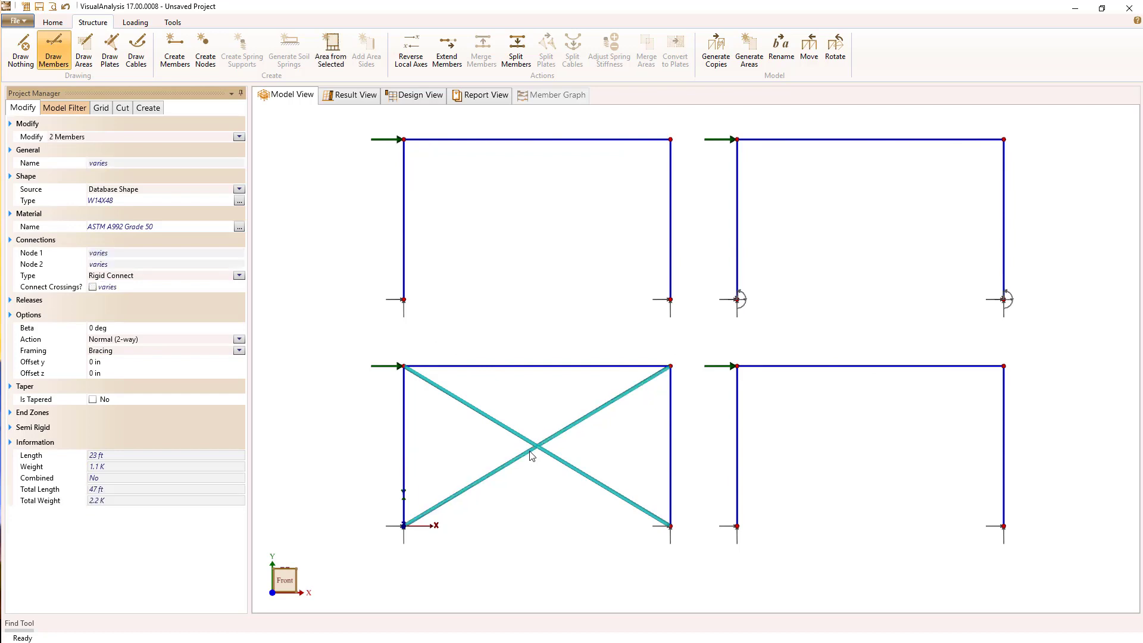
left_click(239, 275)
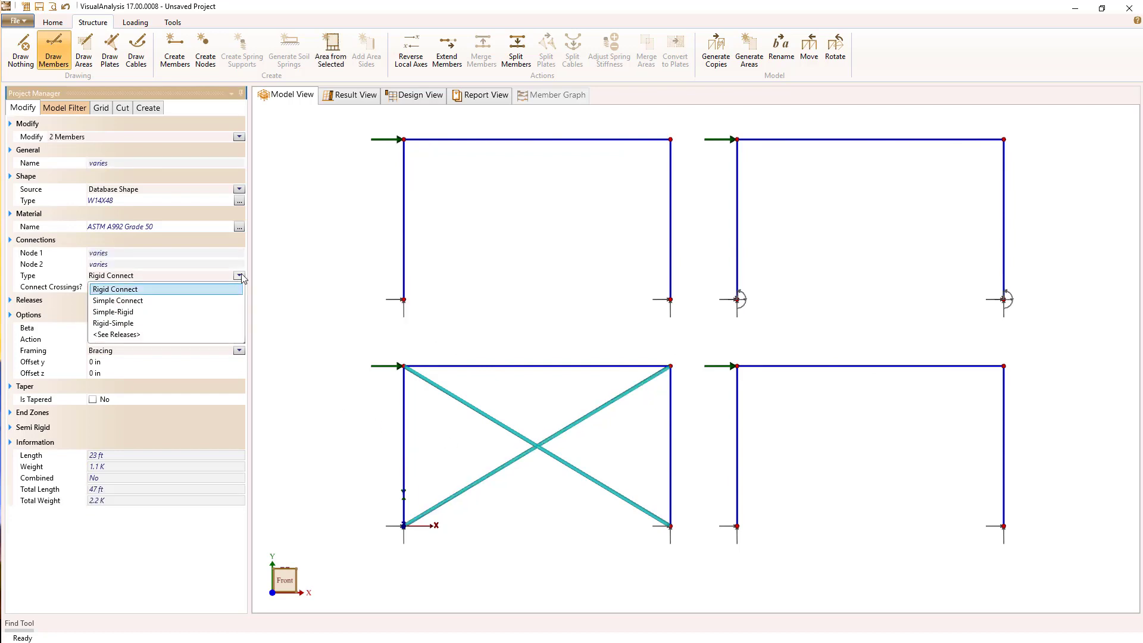
left_click(150, 303)
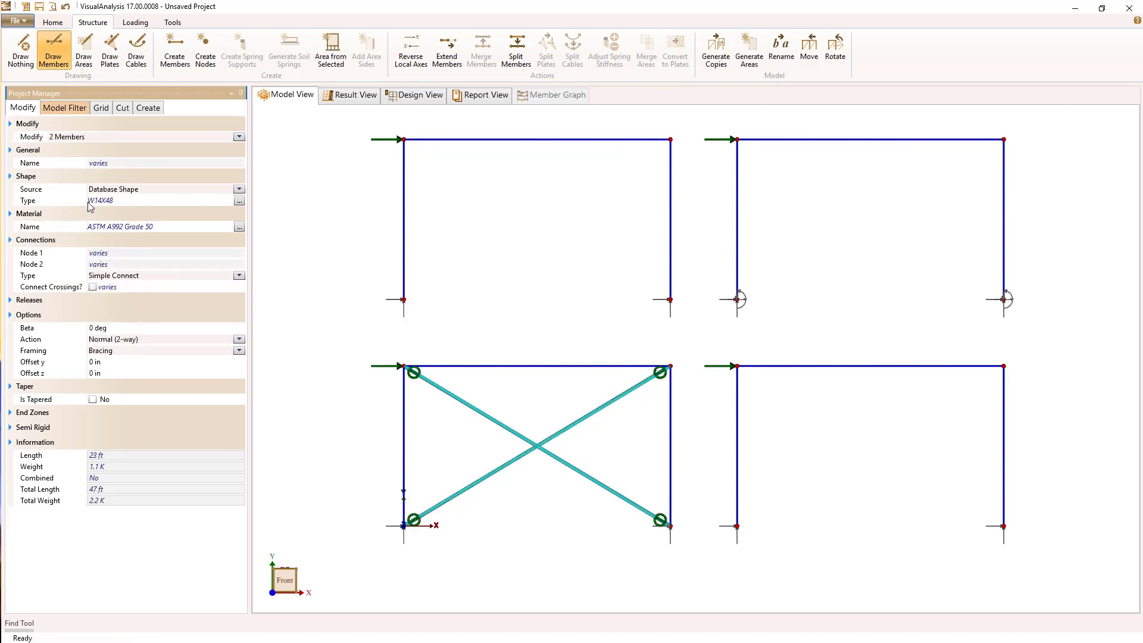
- Size both braces as HSS Square HSS6X6X.500 tubes
left_click(239, 201)
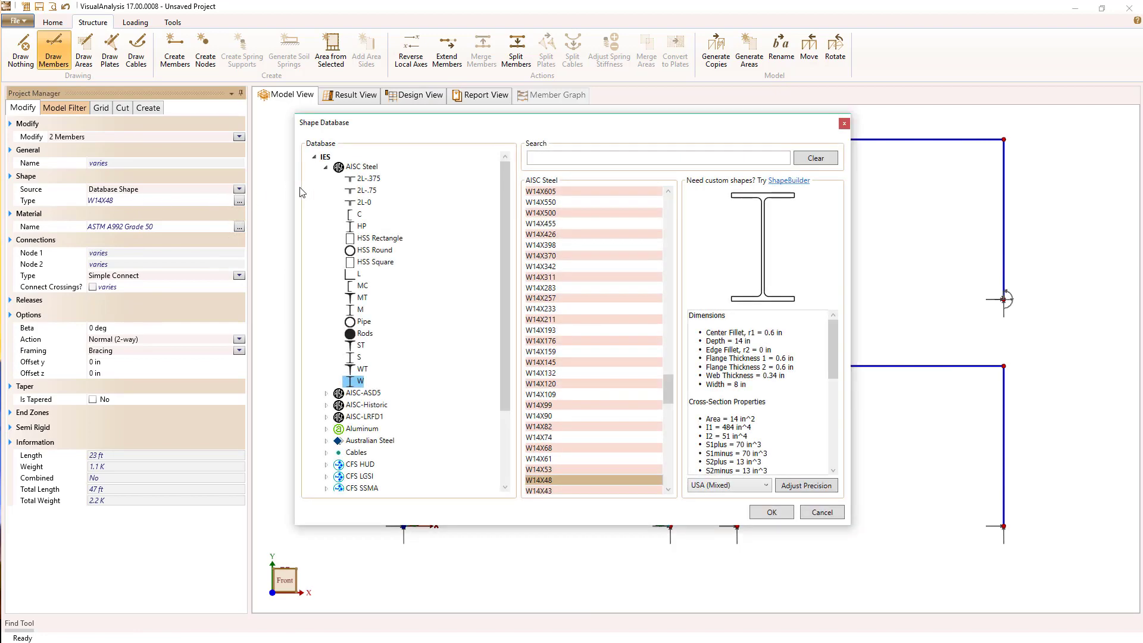
left_click(368, 264)
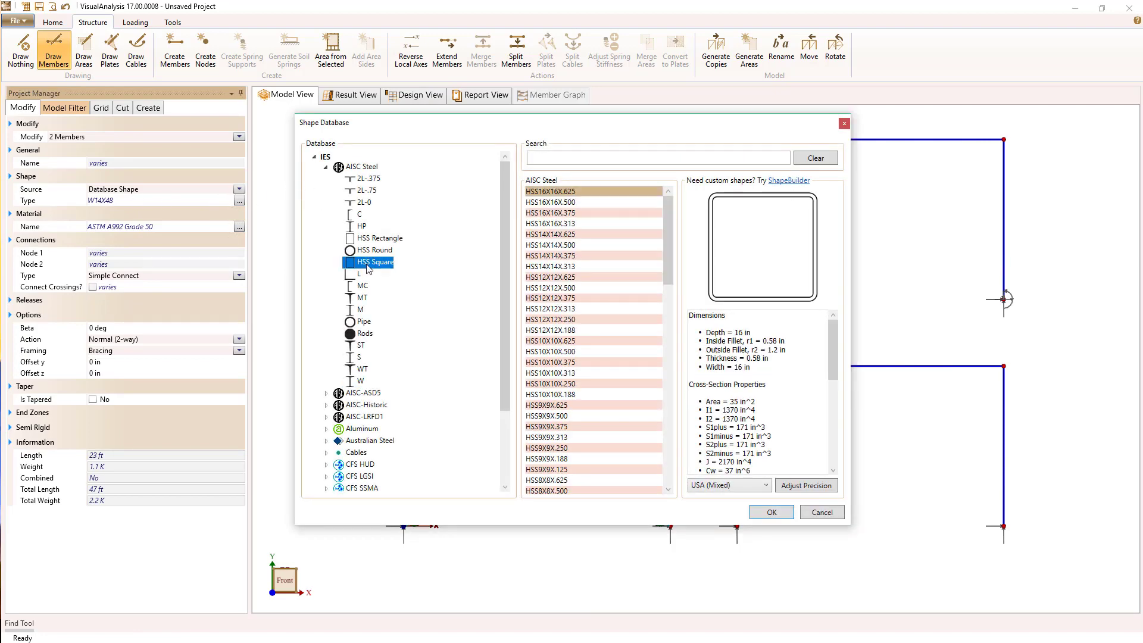
scroll(679, 381, "down", 10)
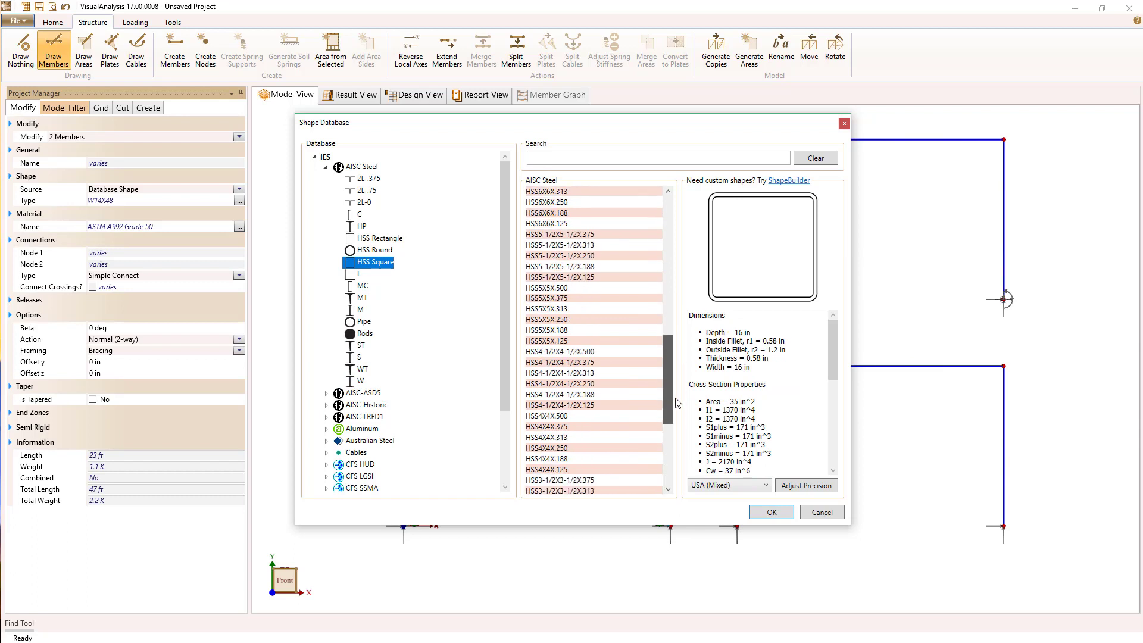
left_click_drag(677, 404, 677, 366)
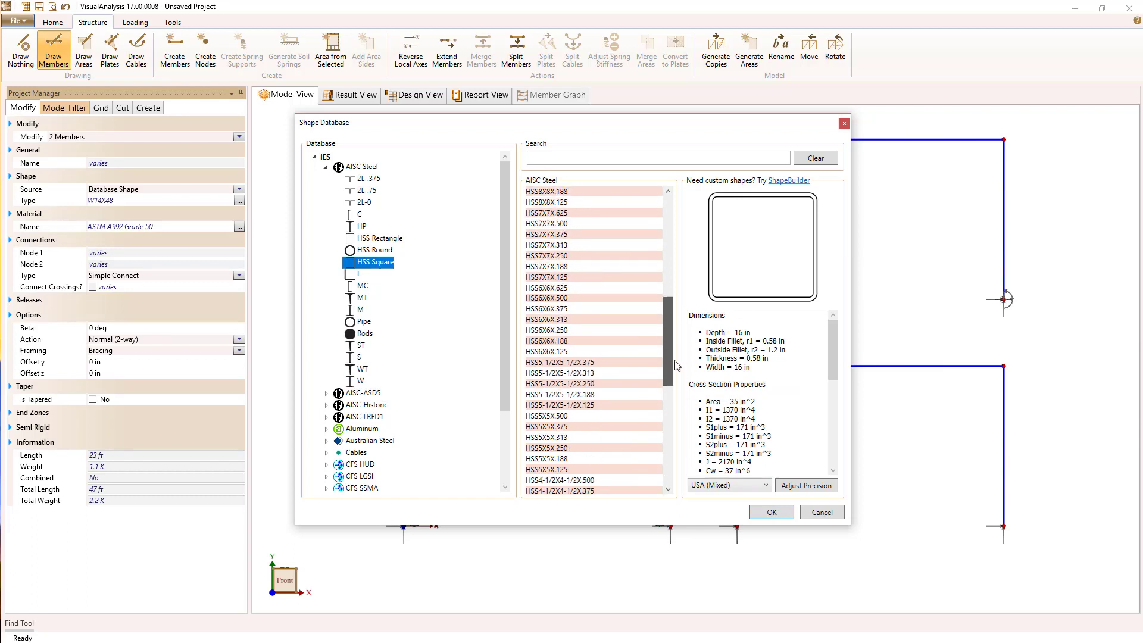
left_click(547, 298)
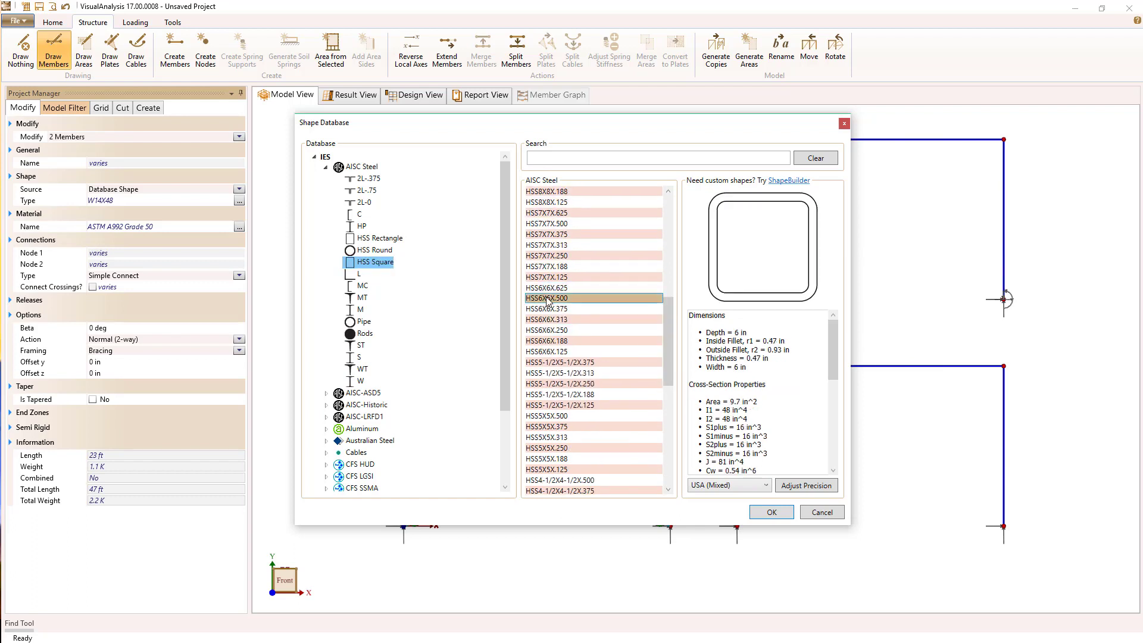
left_click(764, 512)
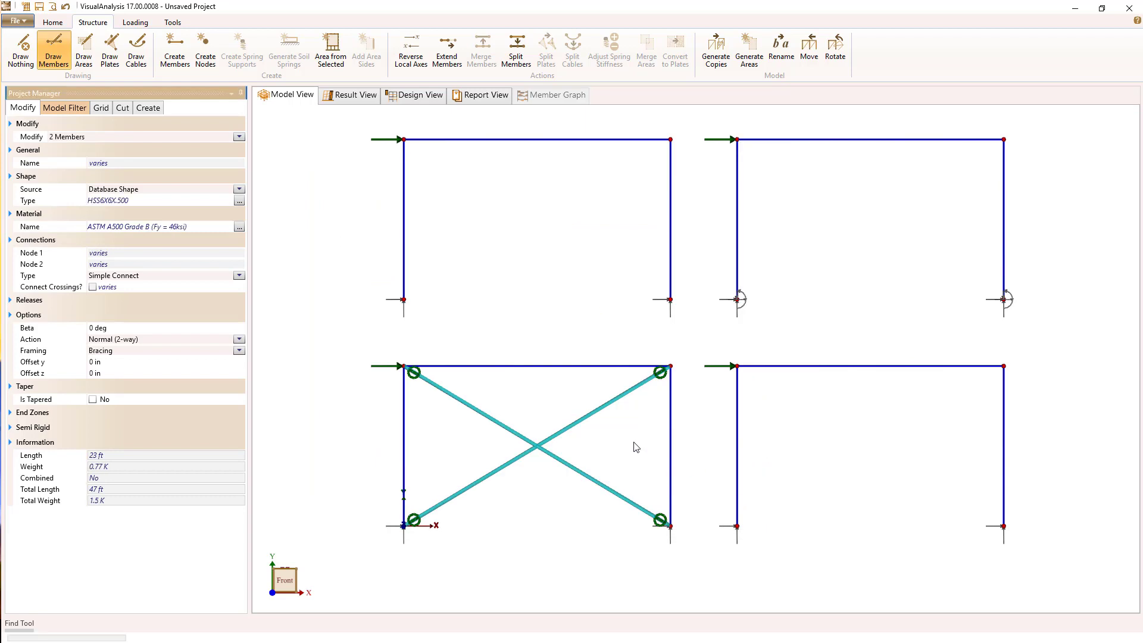
- Set the member snap points to 5 in the Model Filter
left_click(636, 447)
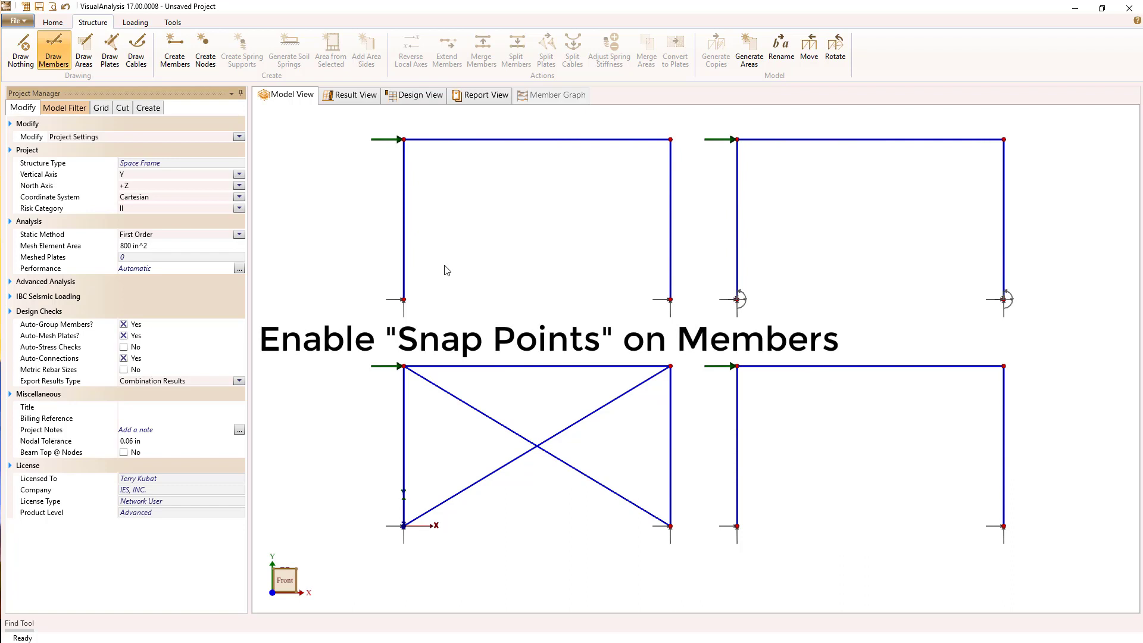
left_click(70, 108)
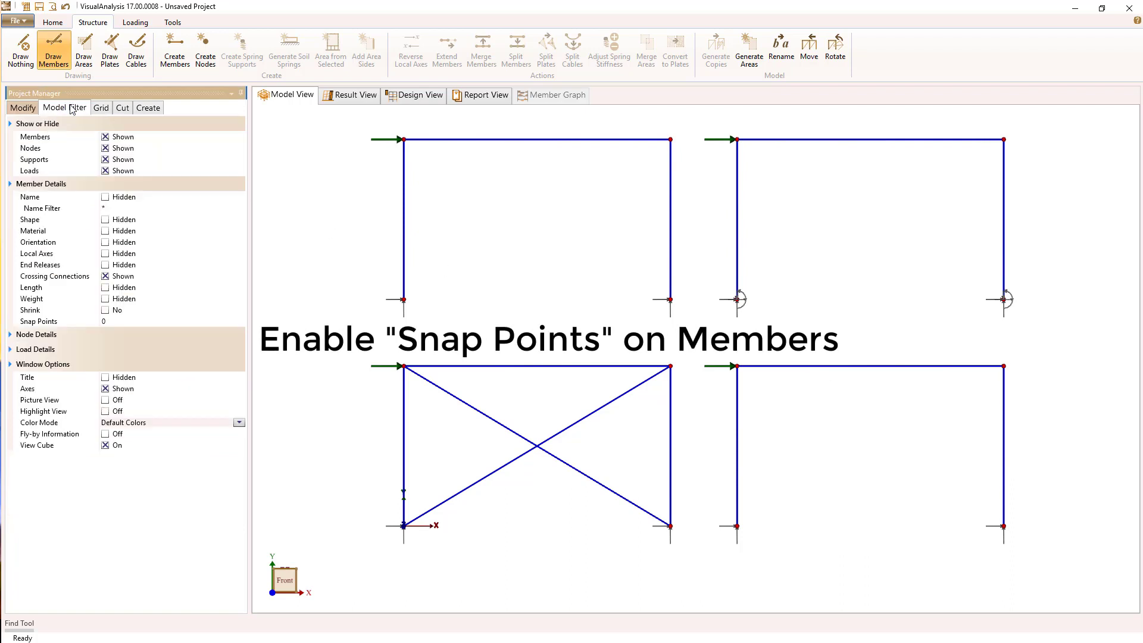
left_click(114, 321)
type("5")
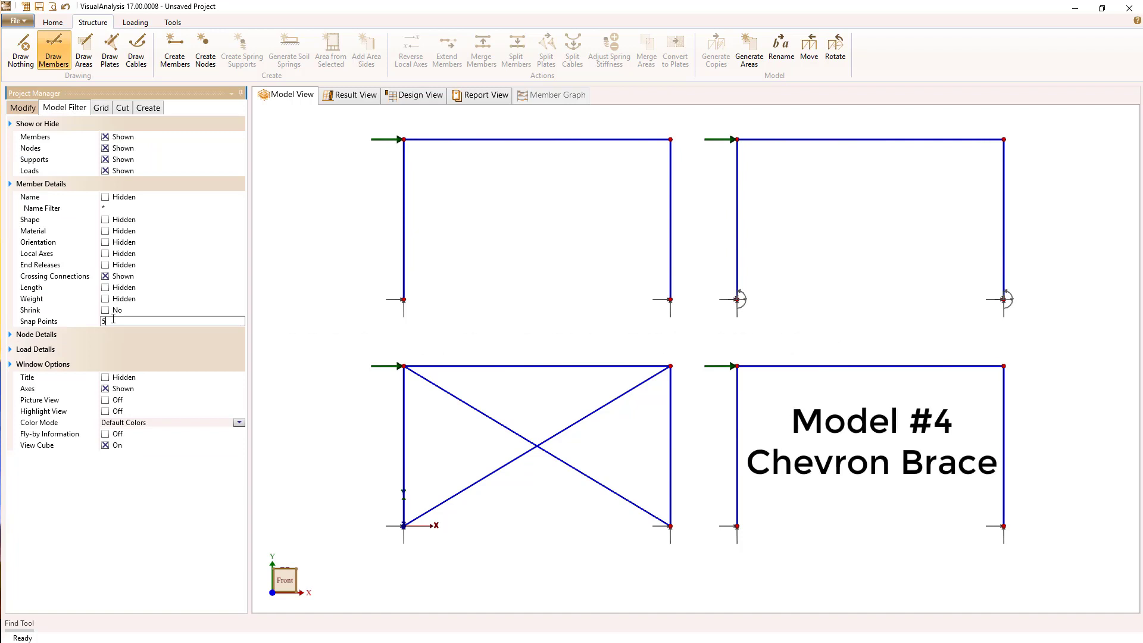
left_click(829, 387)
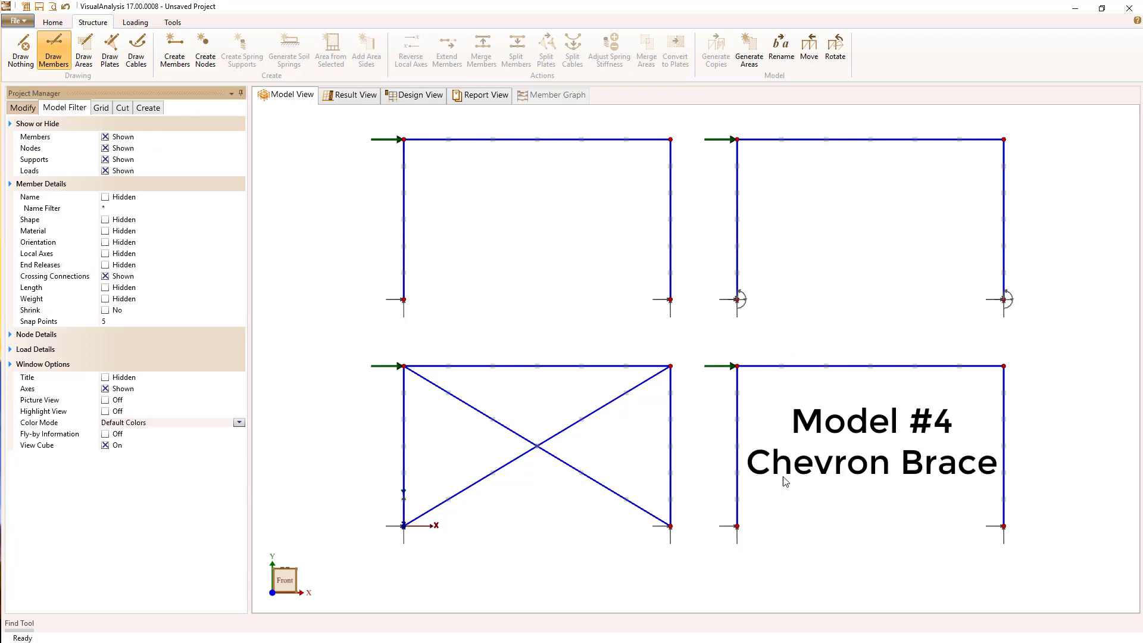
- Draw chevron braces from the lower-right frame's two base corners to its top beam
left_click_drag(766, 505, 827, 369)
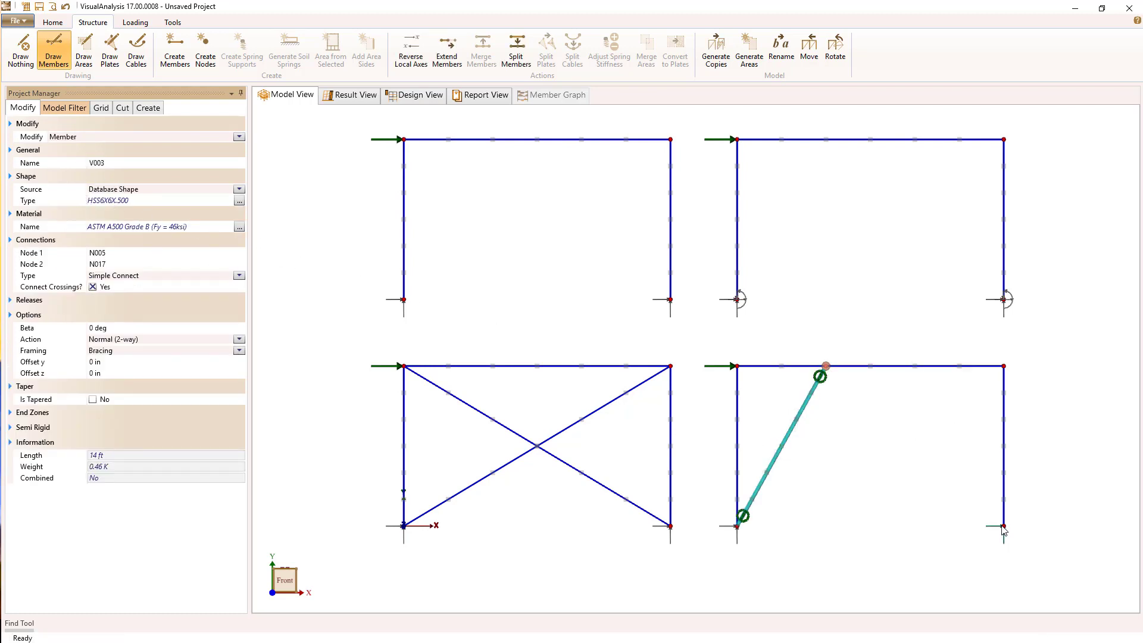
left_click_drag(1002, 529, 915, 370)
left_click(917, 408)
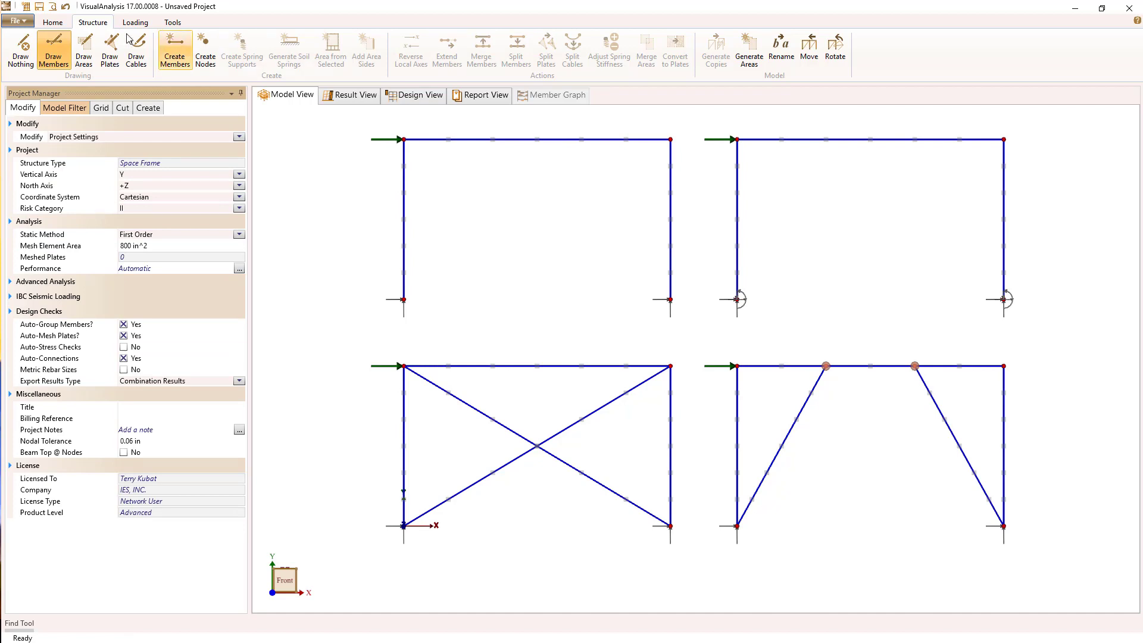
- Set snap points to 0 and show members as plain lines, not picture view
left_click(52, 23)
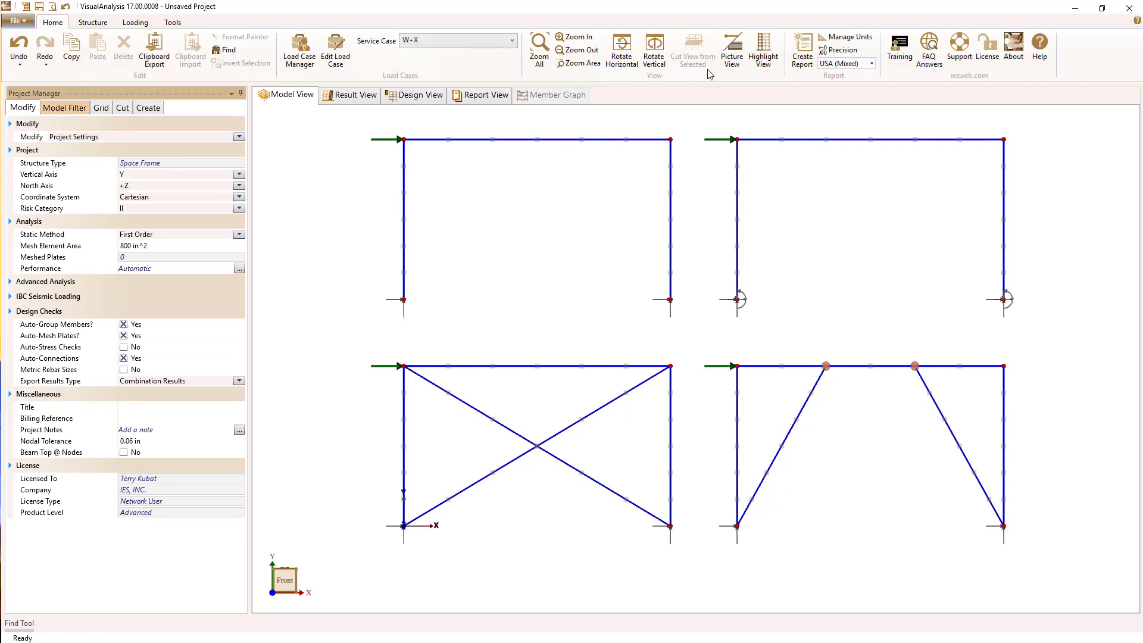
left_click(734, 58)
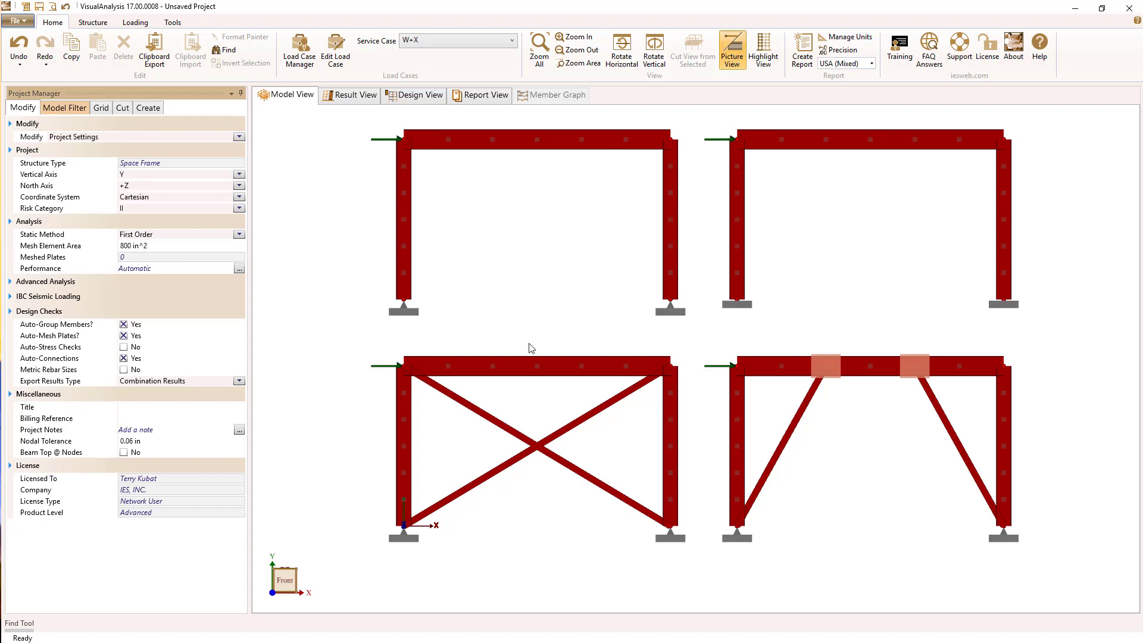
left_click(65, 108)
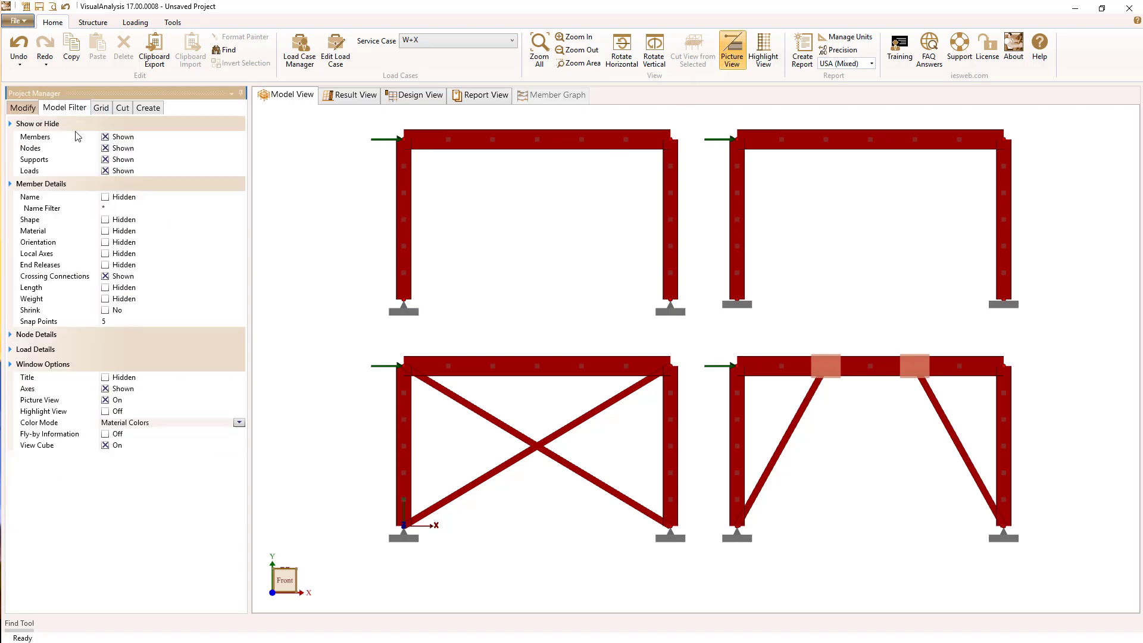
left_click(105, 322)
left_click(731, 49)
- Fix all 18 nodes against out-of-plane DZ movement
key("ctrl+a")
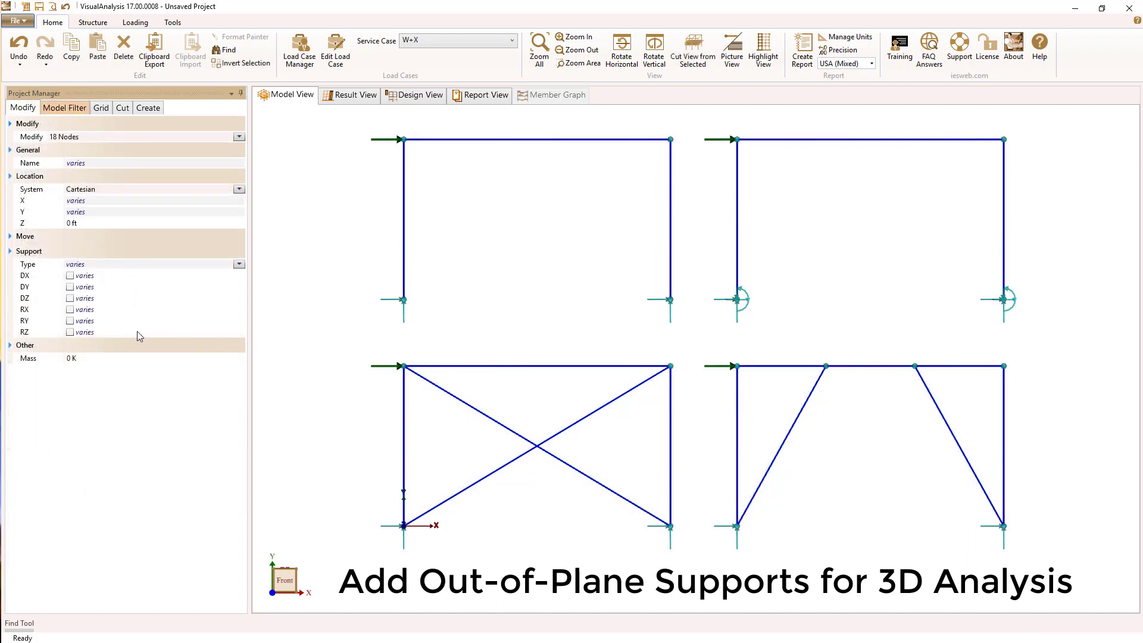
left_click(70, 300)
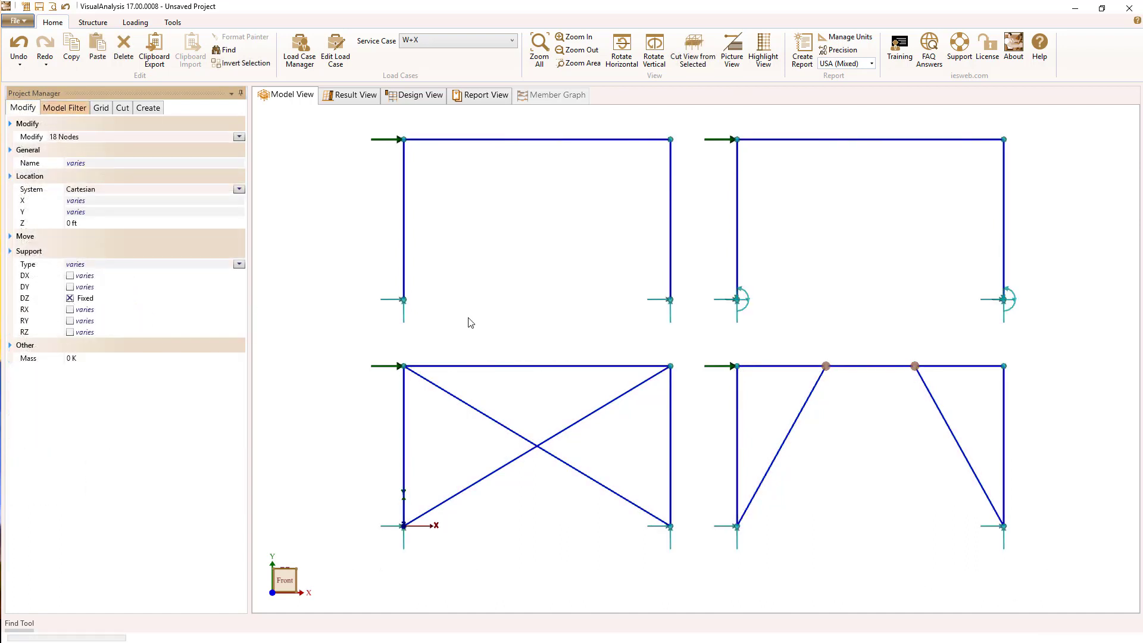
left_click(582, 345)
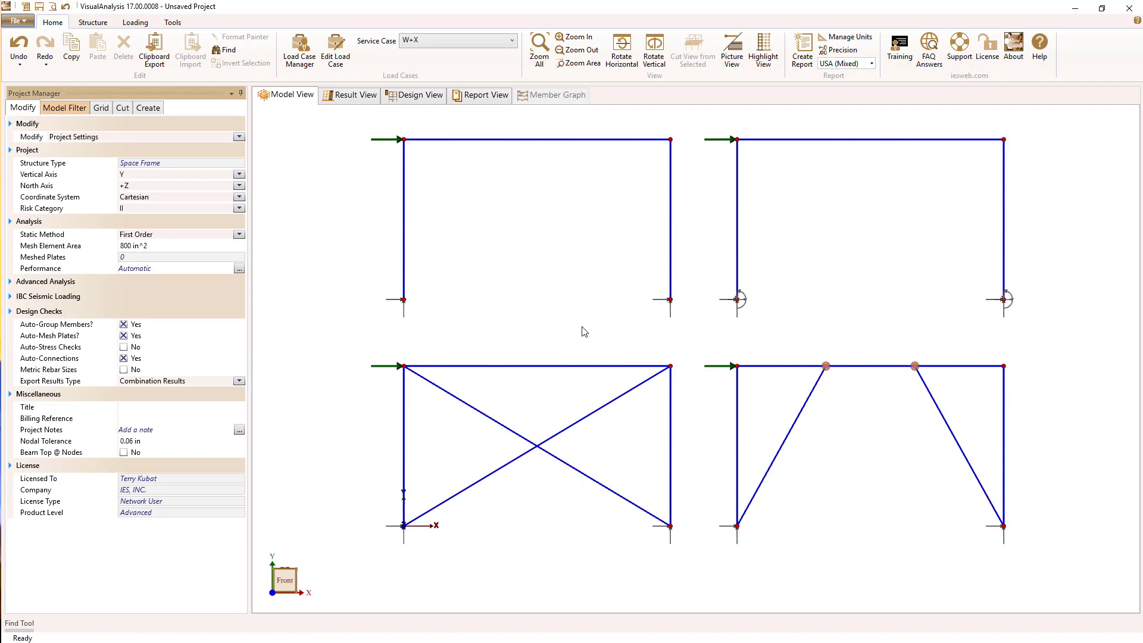
left_click_drag(583, 331, 573, 352)
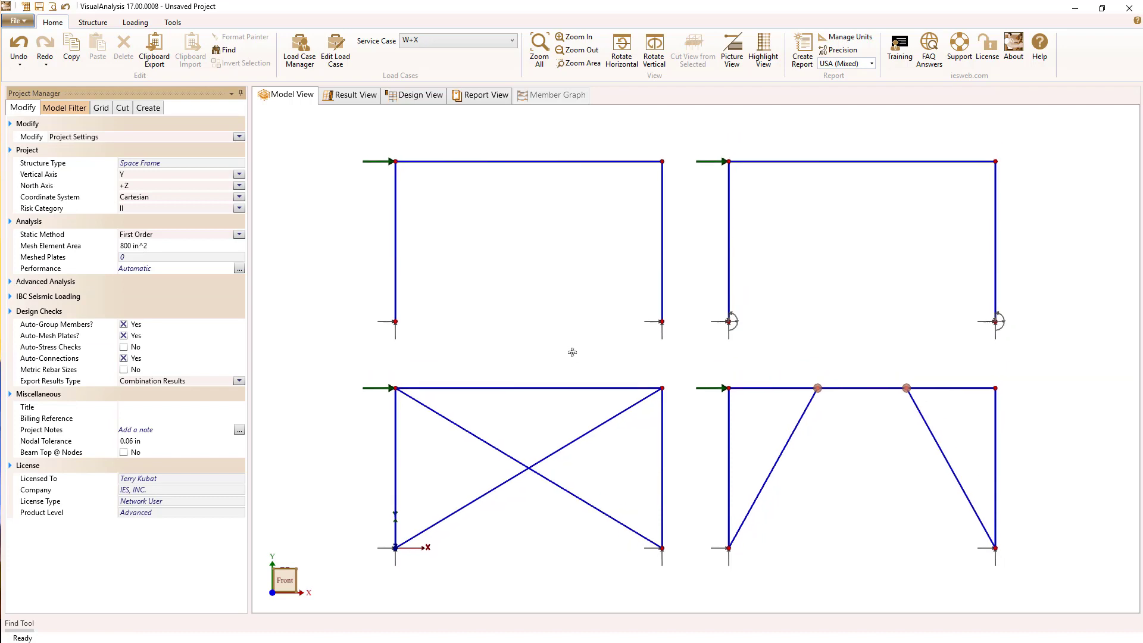
- Review the deflected results for the 0.9D+1.6W case
left_click(356, 98)
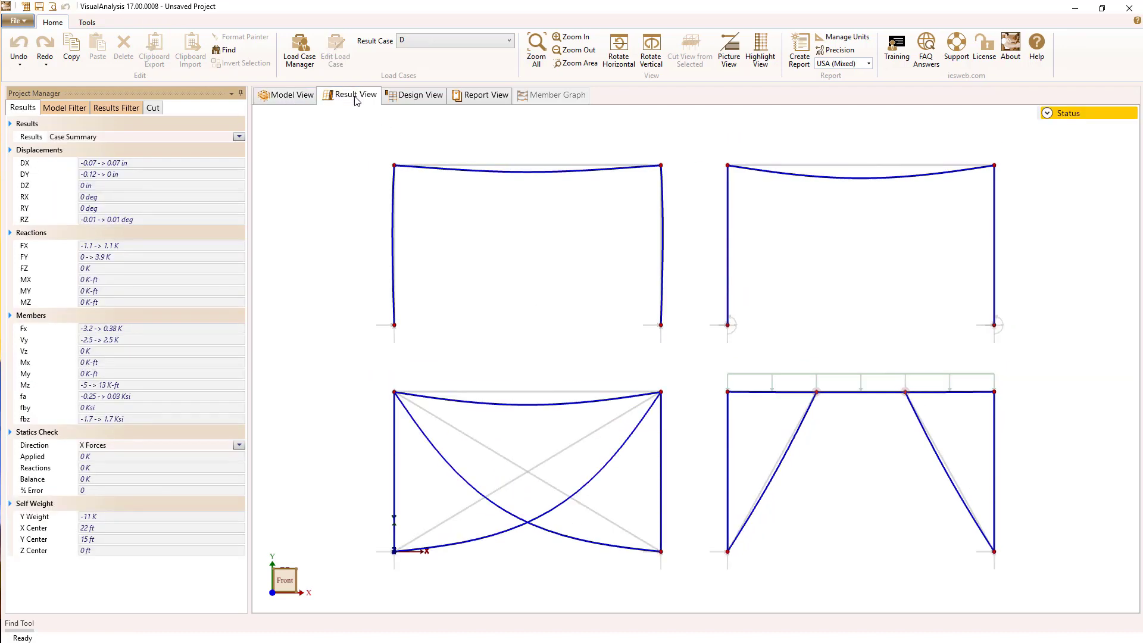
left_click(444, 40)
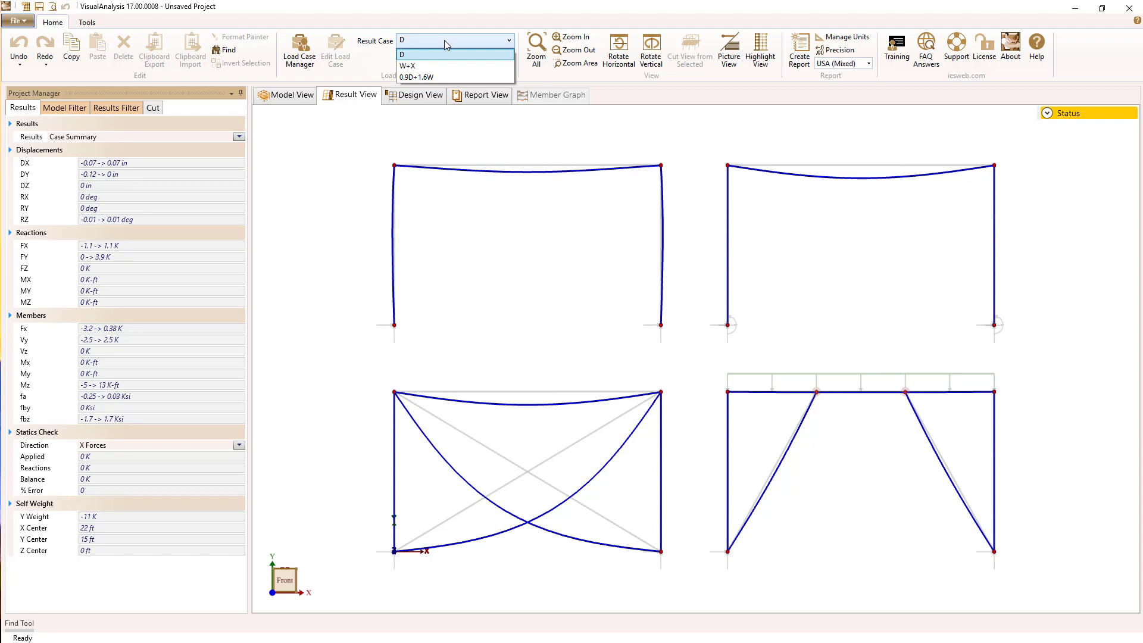
left_click(443, 77)
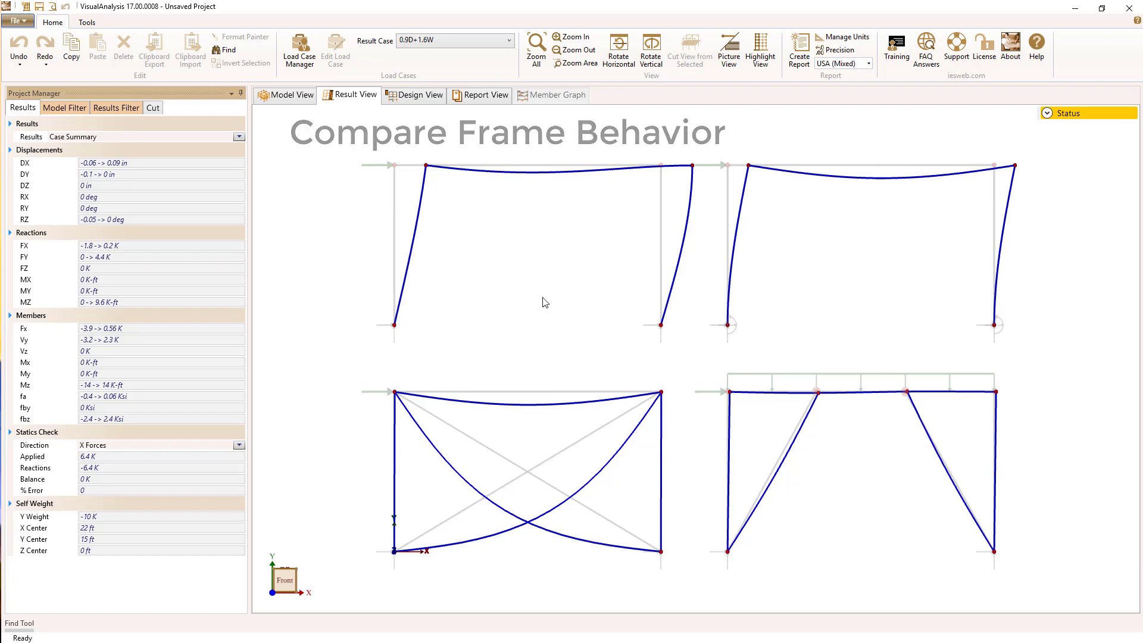
left_click(285, 98)
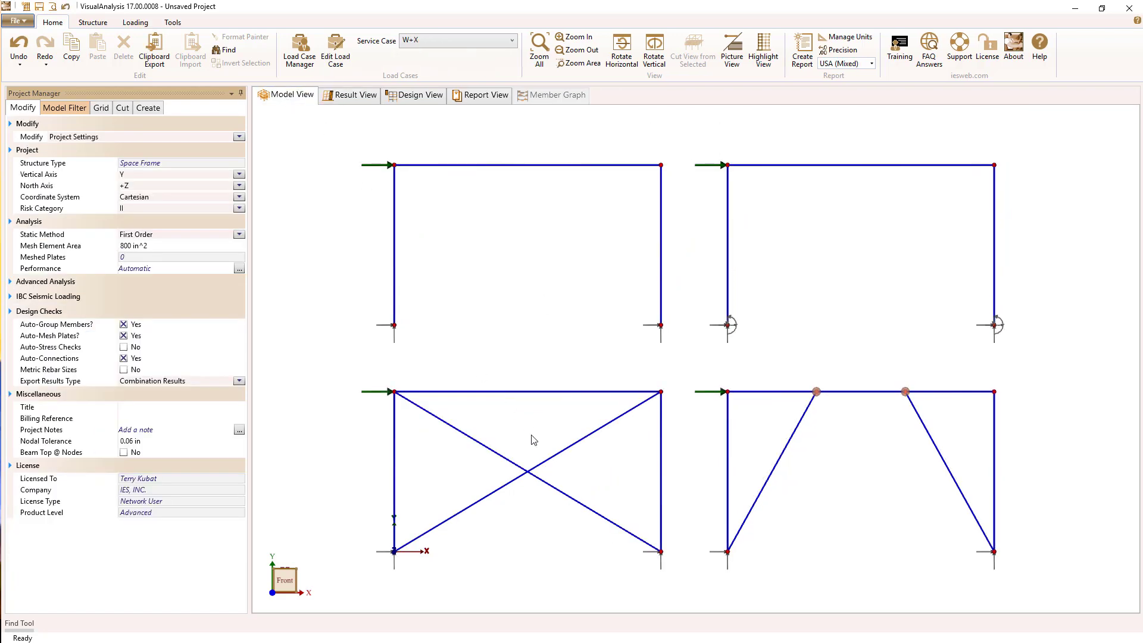
- Set both lower-left X braces to Tension only action
left_click(492, 455)
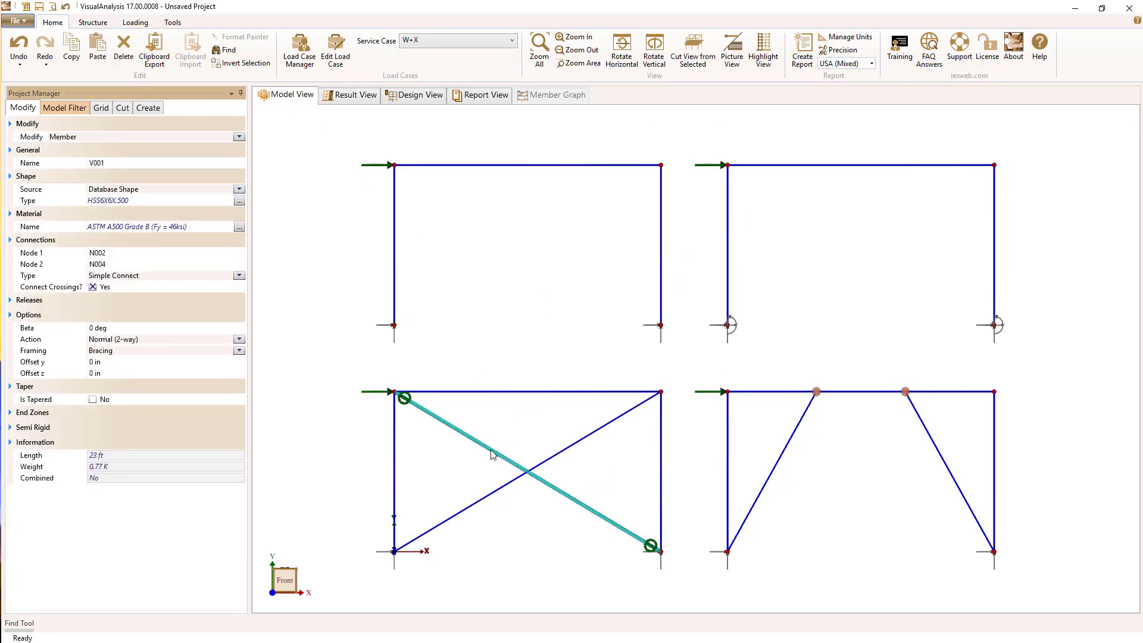
left_click(561, 452, "ctrl")
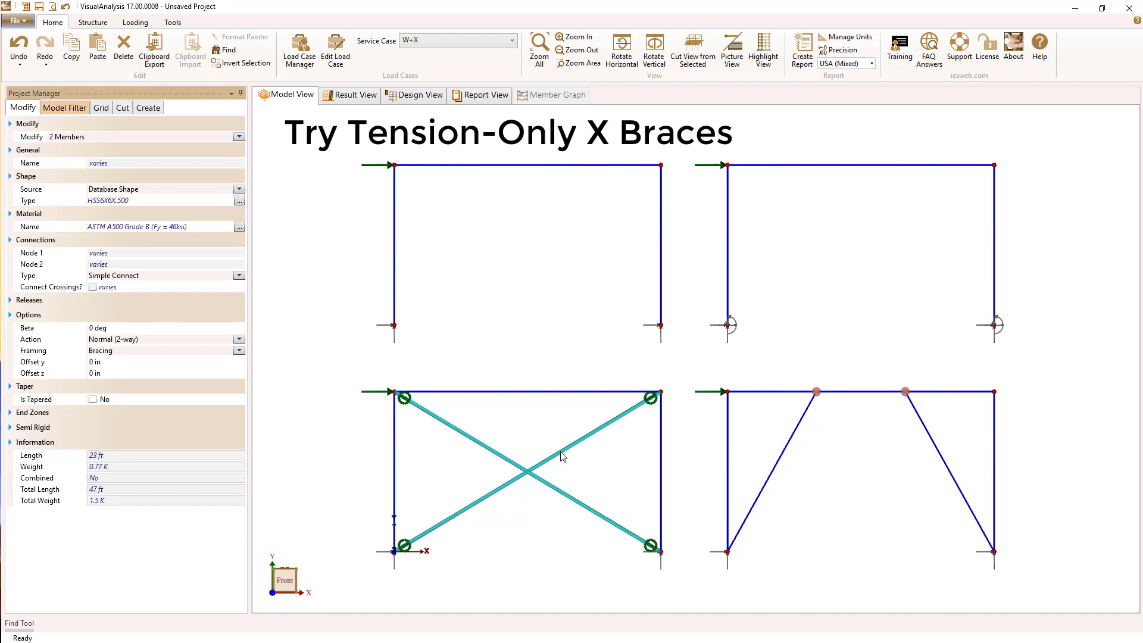
left_click(238, 340)
left_click(122, 360)
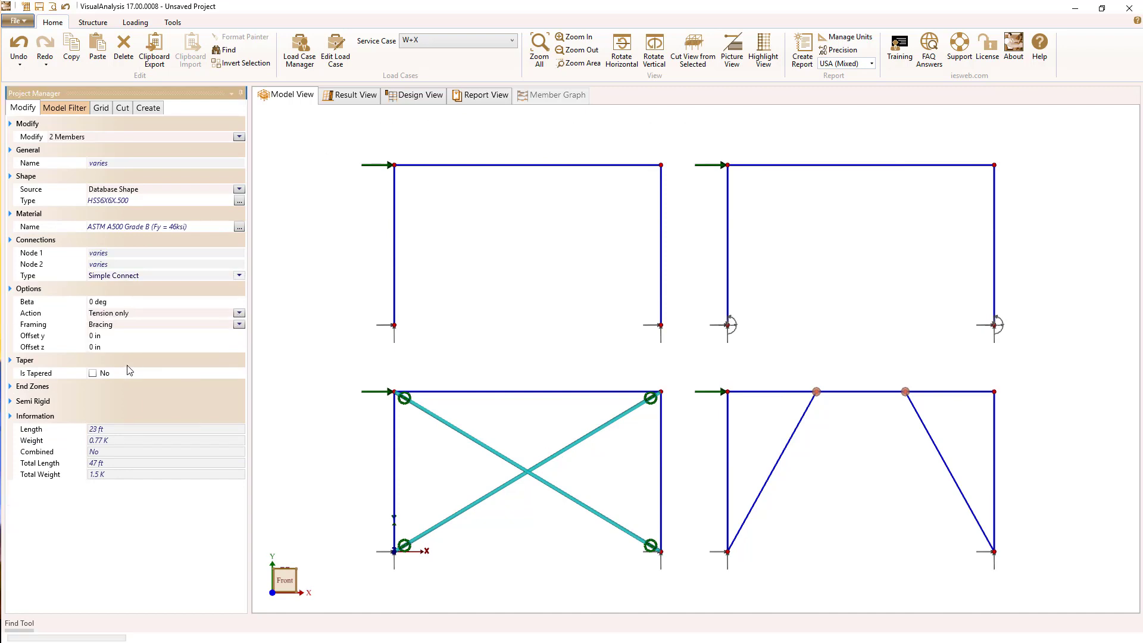
- Show 0.9D+1.6W results with the Displaced shape turned off
left_click(353, 96)
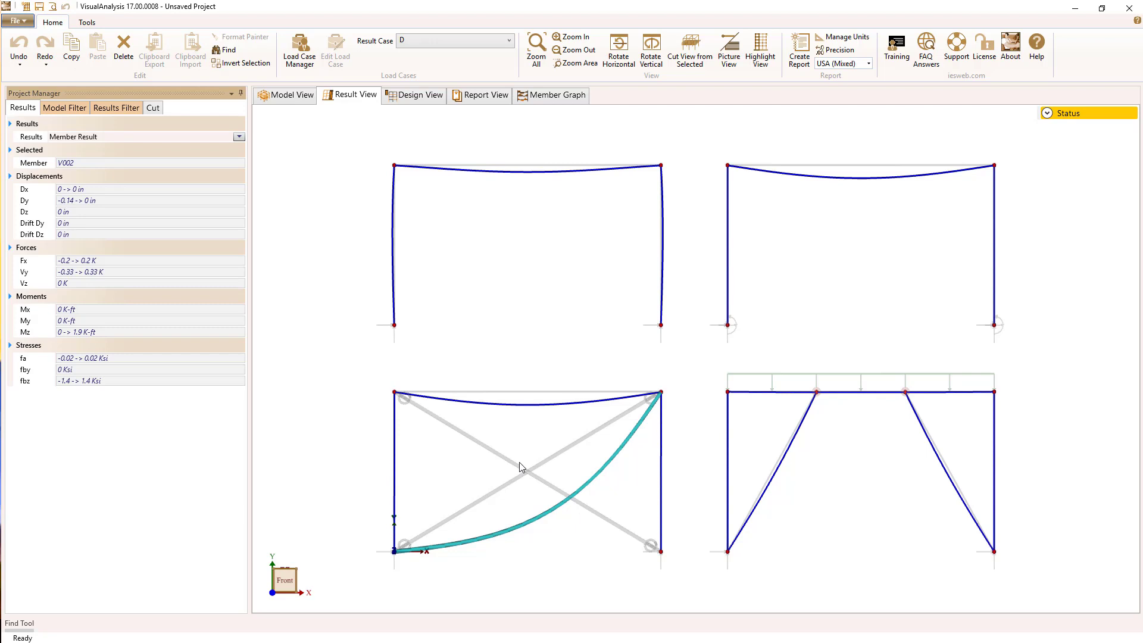
left_click(442, 38)
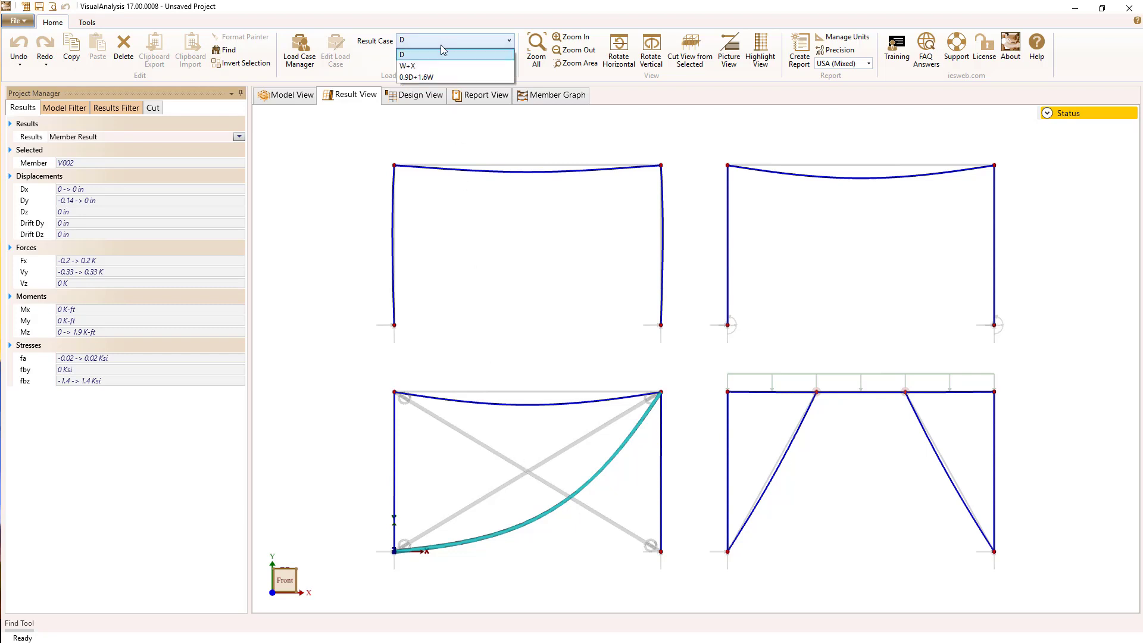
left_click(433, 76)
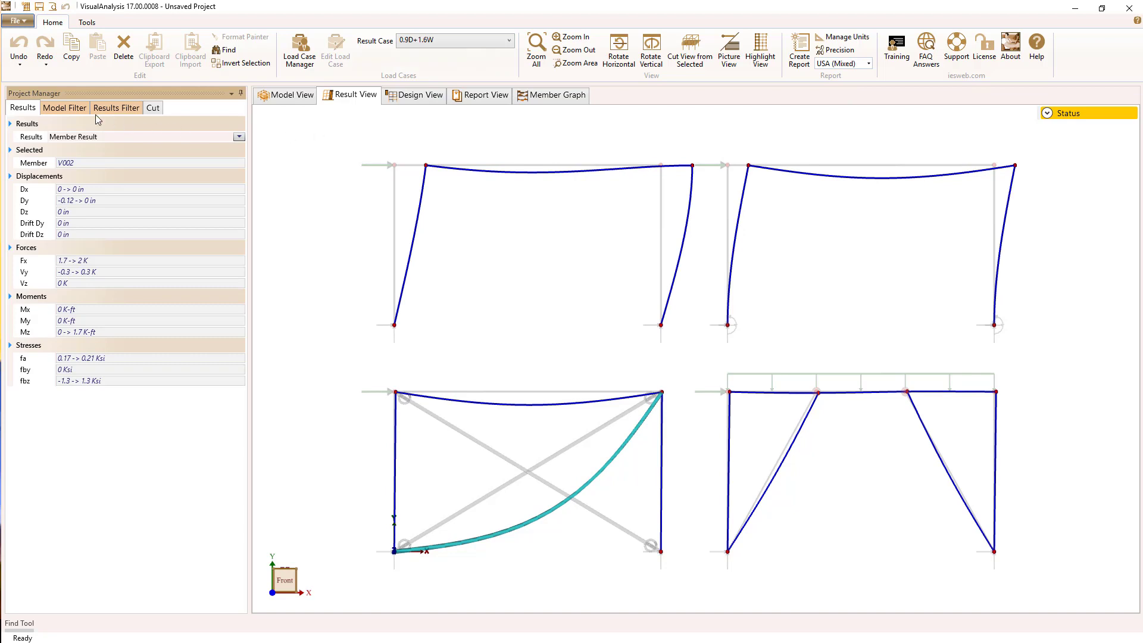
left_click(77, 112)
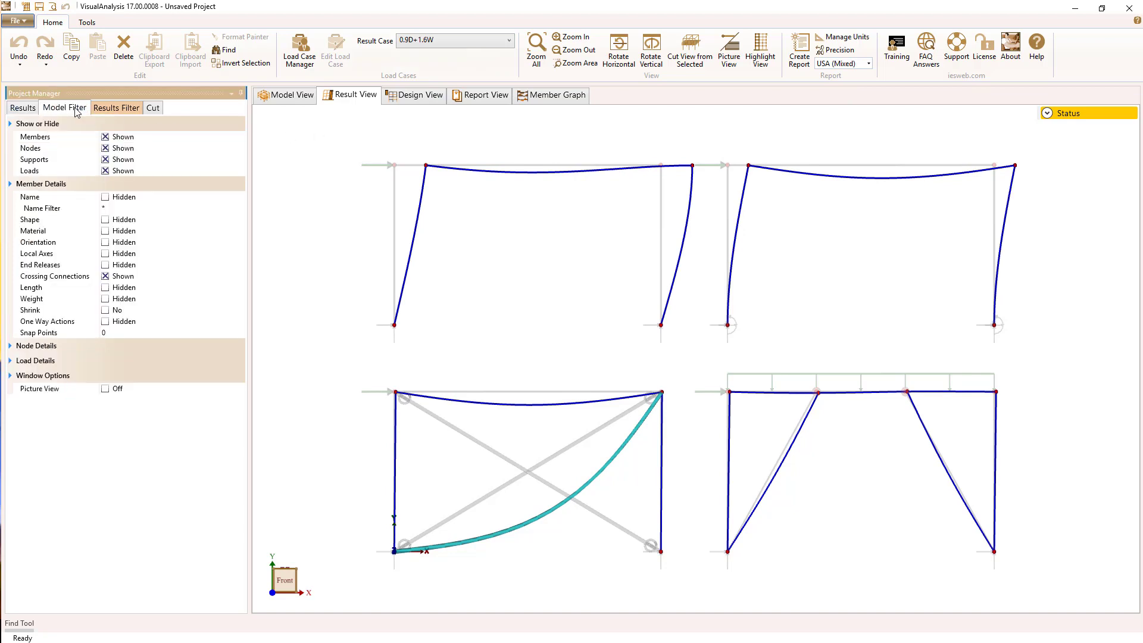
left_click(104, 110)
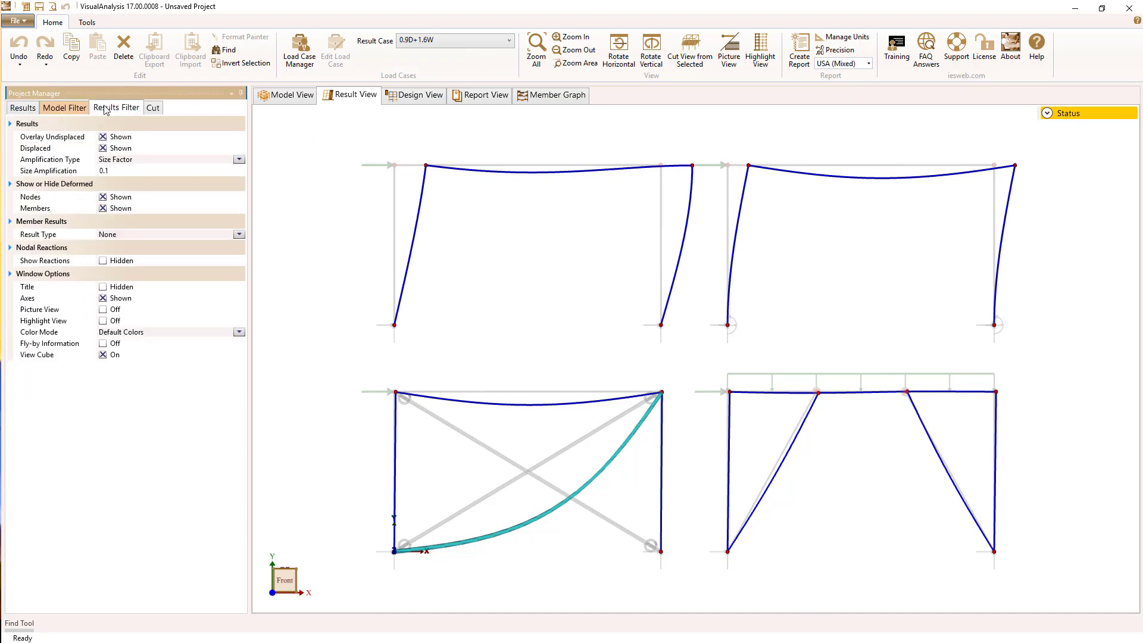
left_click(102, 148)
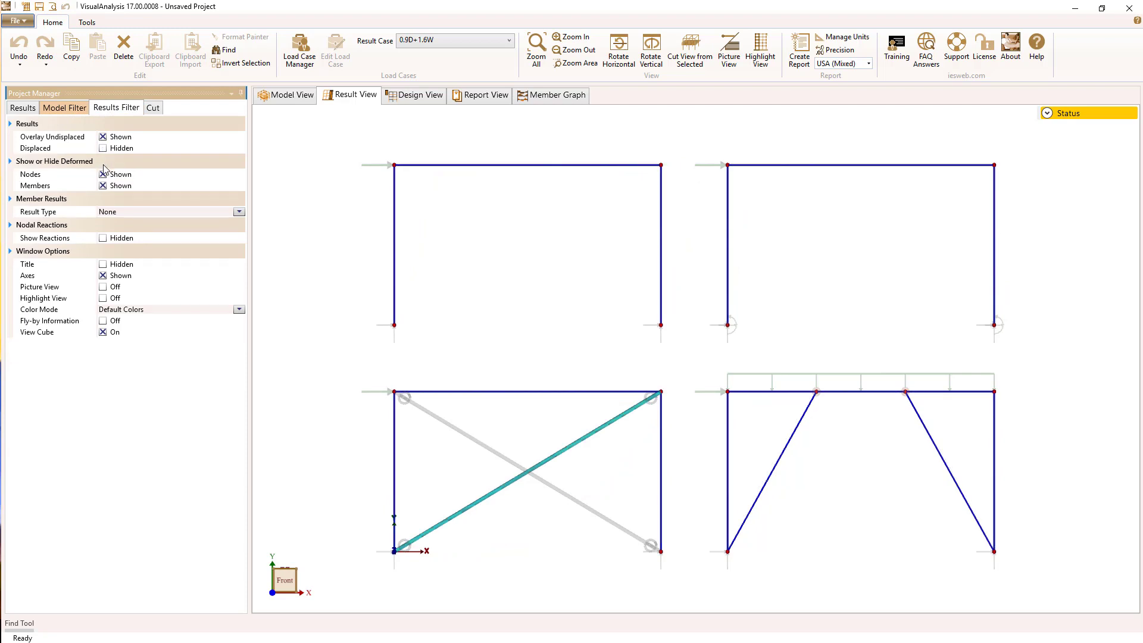
- Display member results as Mz moment diagrams
left_click(238, 212)
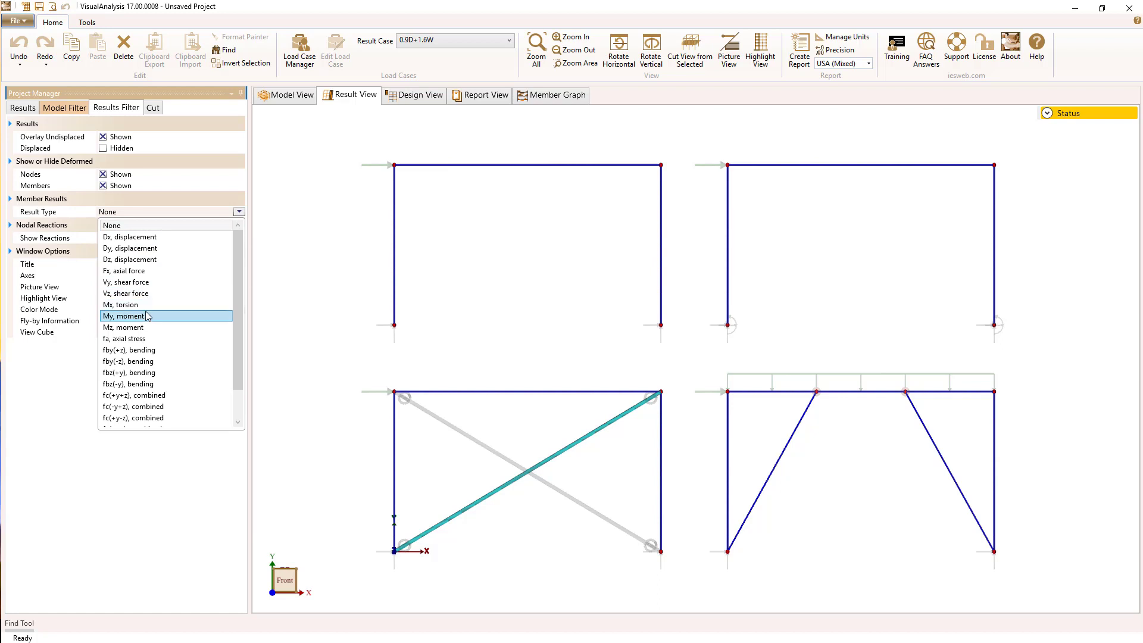
left_click(142, 329)
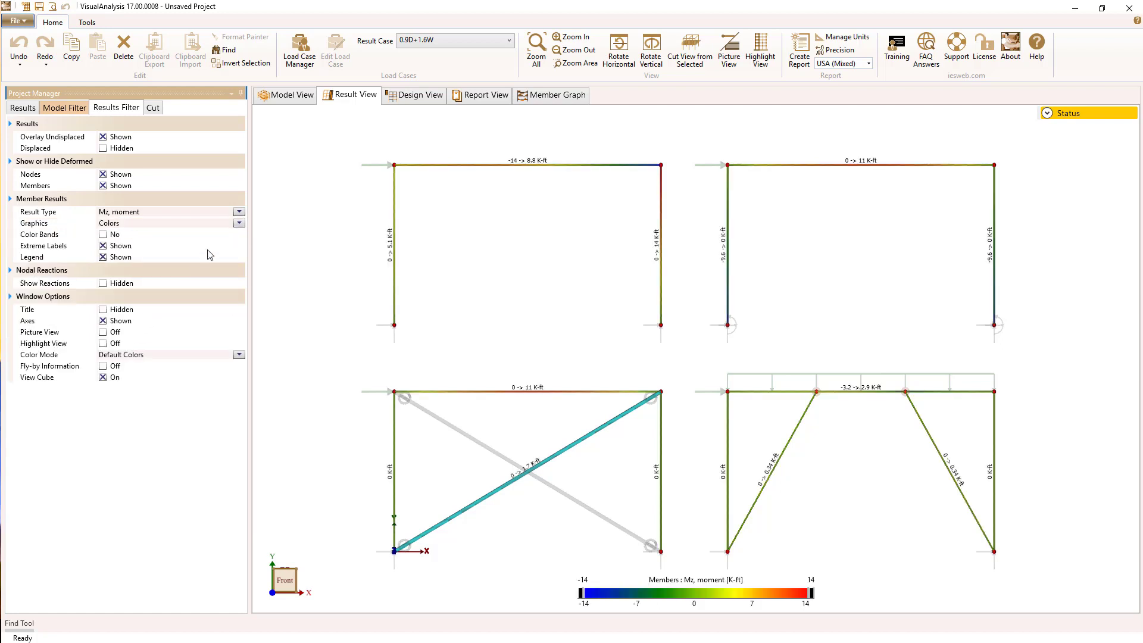
left_click(240, 224)
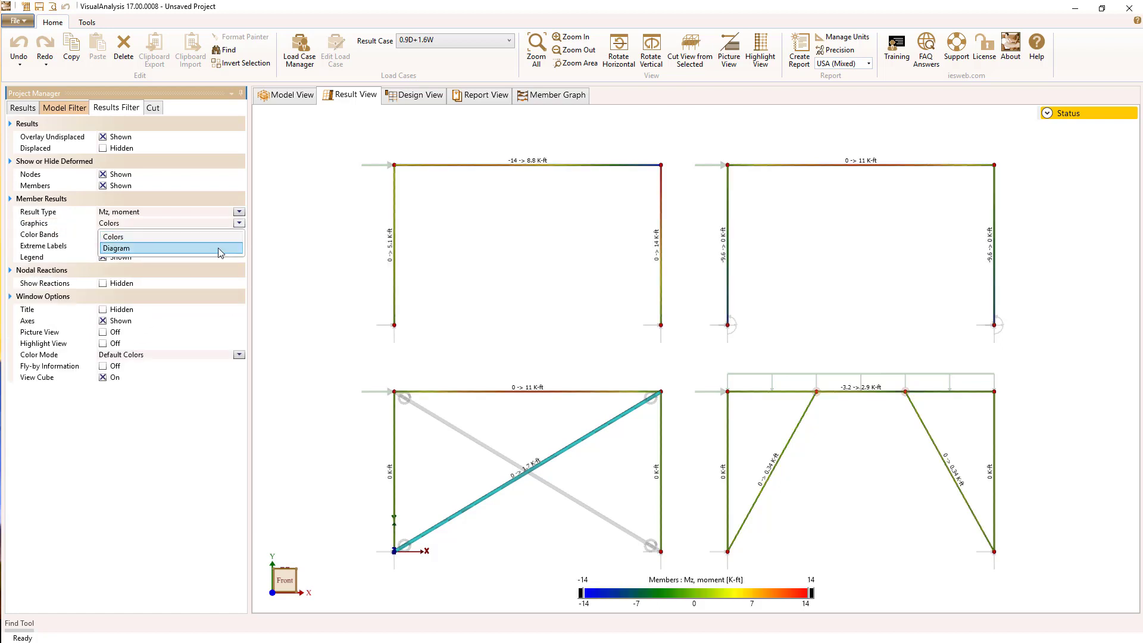
left_click(222, 249)
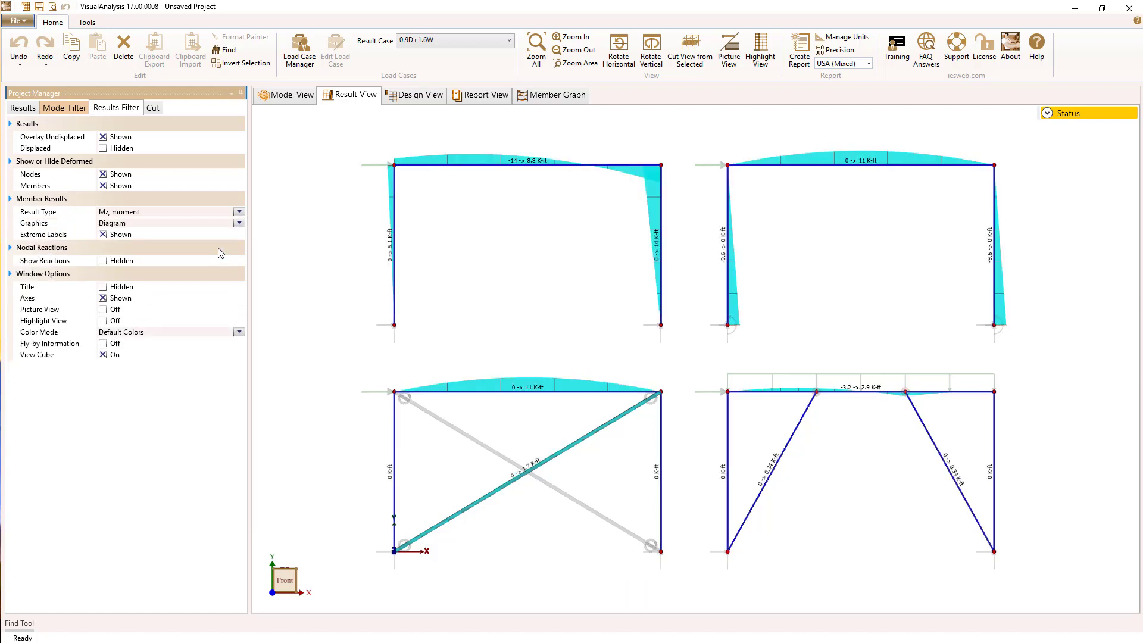
left_click(536, 280)
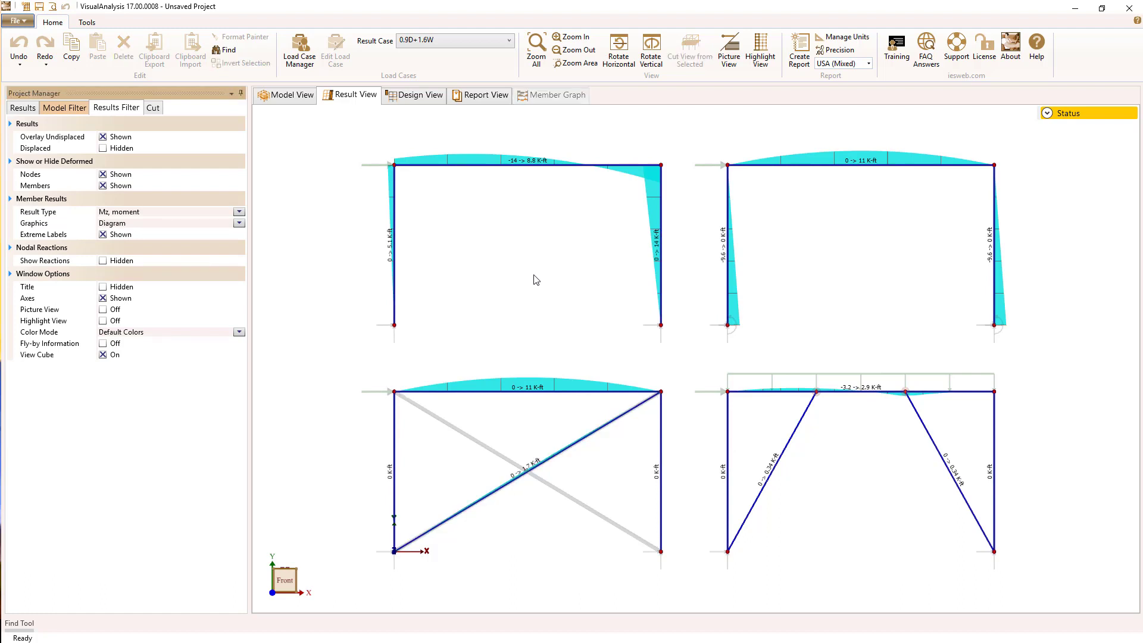